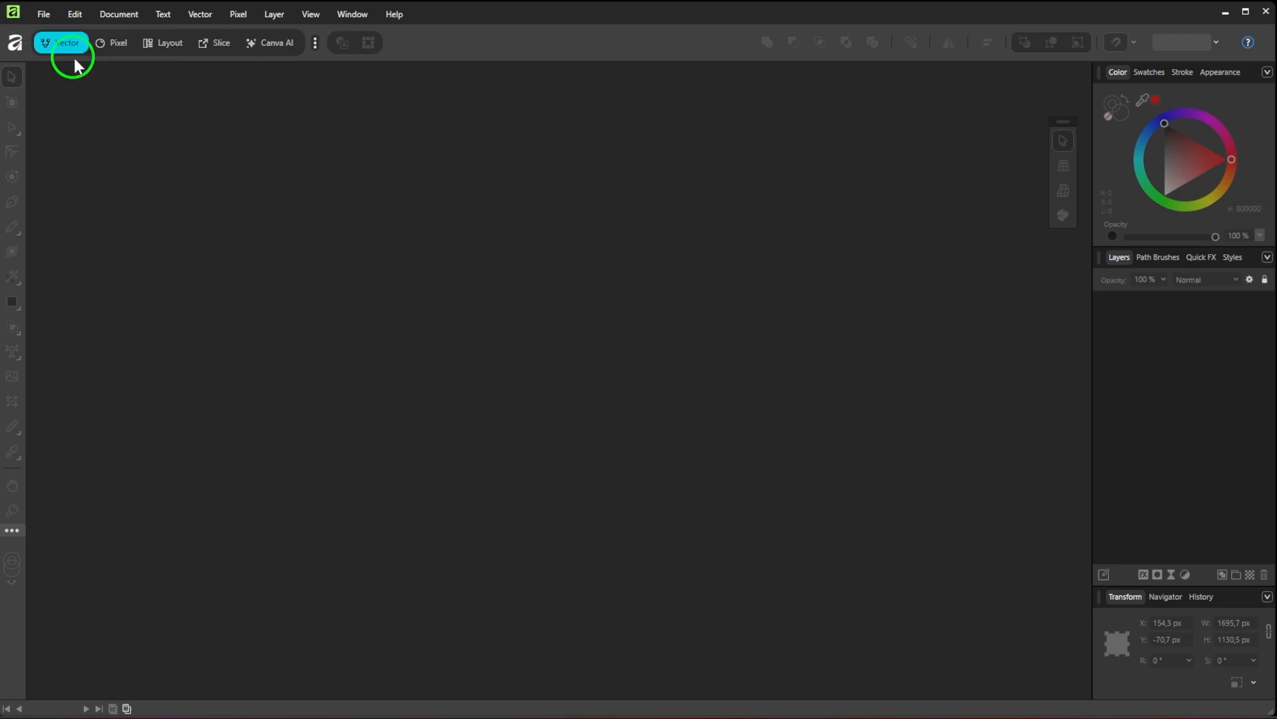
# - Create a new document from the HD preset, 1920 x 1080 px at 300 DPI
pyautogui.click(1040, 309)
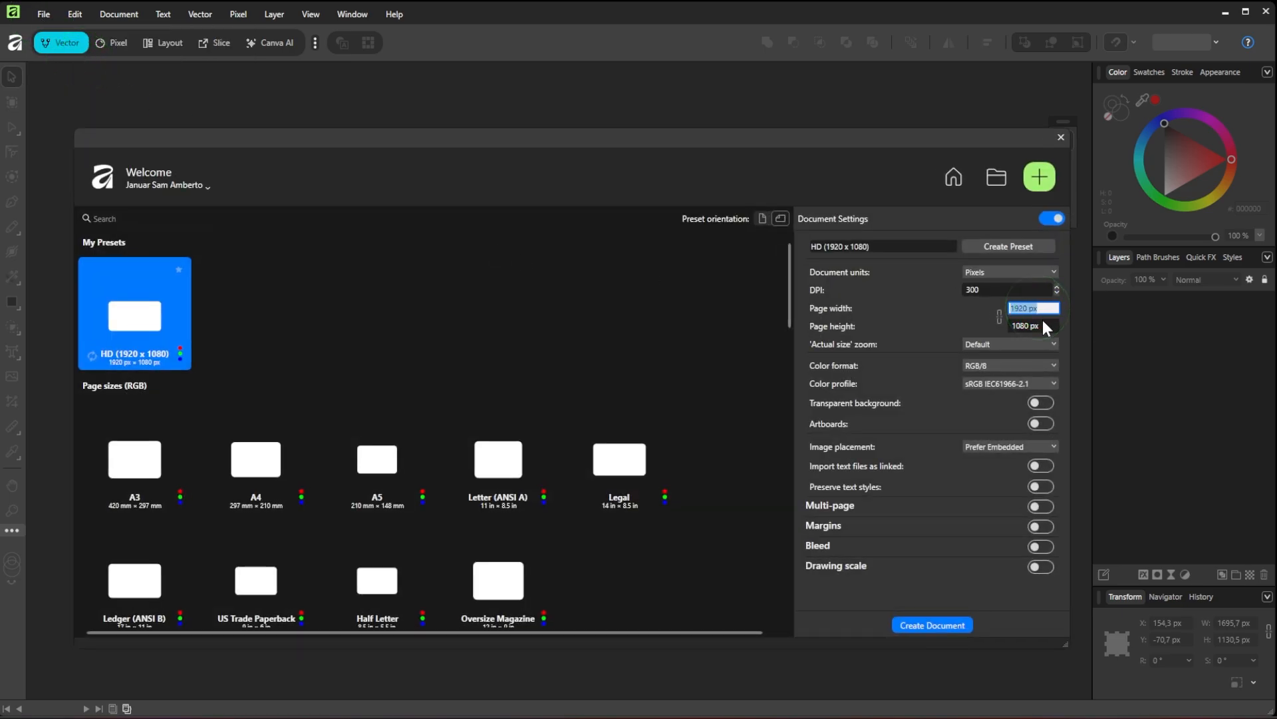
pyautogui.click(1043, 322)
pyautogui.click(991, 290)
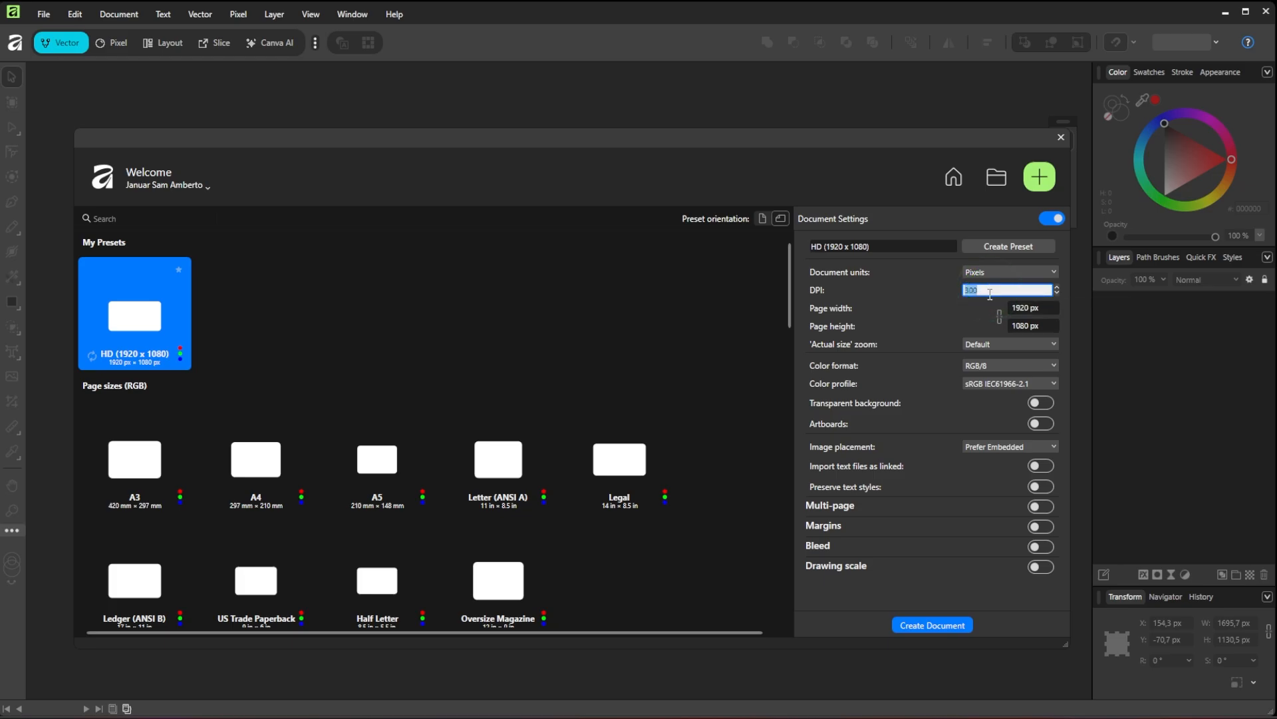
pyautogui.click(948, 627)
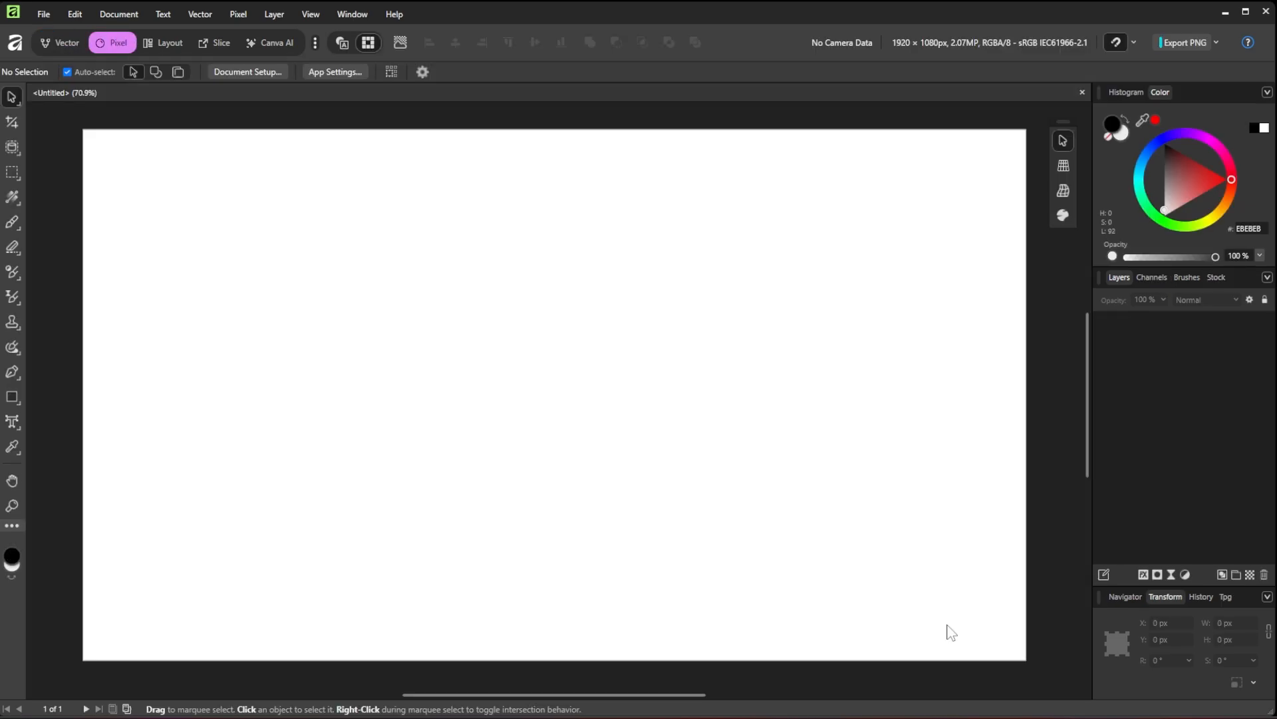
# - Add a fill layer, give it a linear gradient and set the gradient's start colour to 008FDD
pyautogui.click(250, 10)
pyautogui.click(274, 144)
pyautogui.click(215, 73)
pyautogui.click(197, 87)
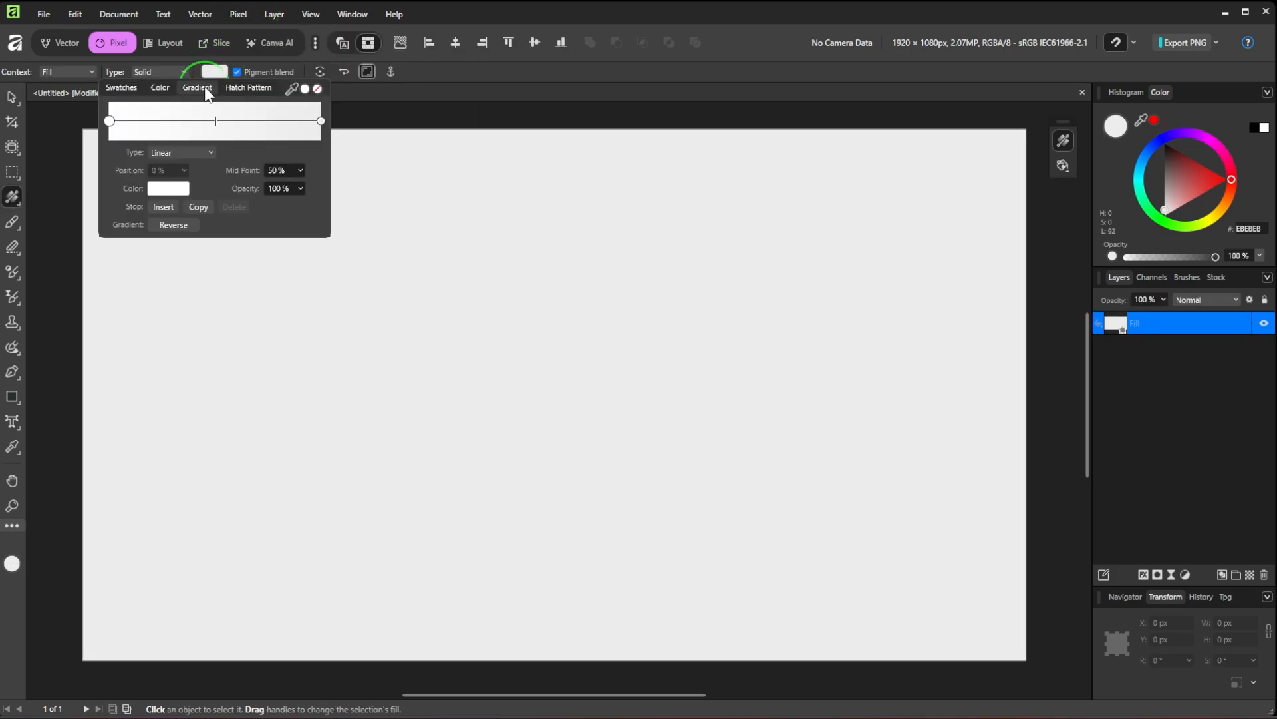
pyautogui.click(168, 188)
pyautogui.click(236, 322)
pyautogui.write('008')
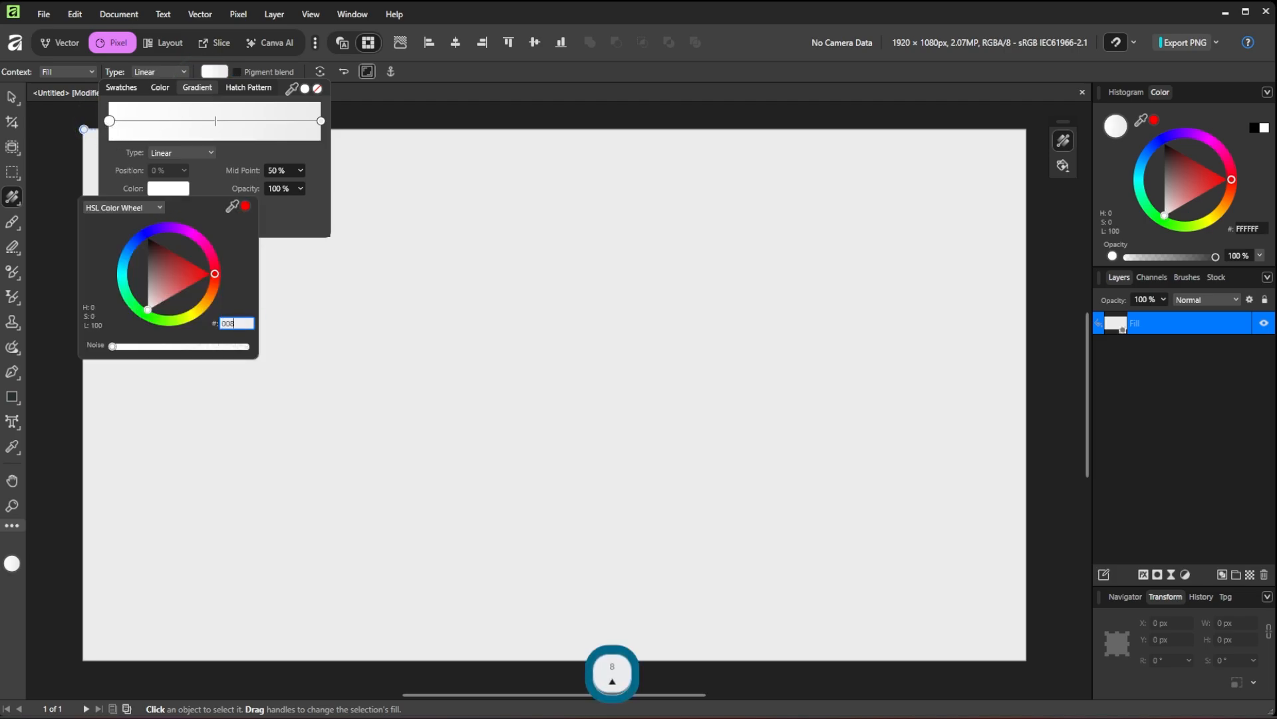
pyautogui.write('fdd')
pyautogui.press('Return')
# - Set the gradient's end colour to 003958 and run the gradient vertically from the canvas's top edge to its bottom edge
pyautogui.click(321, 121)
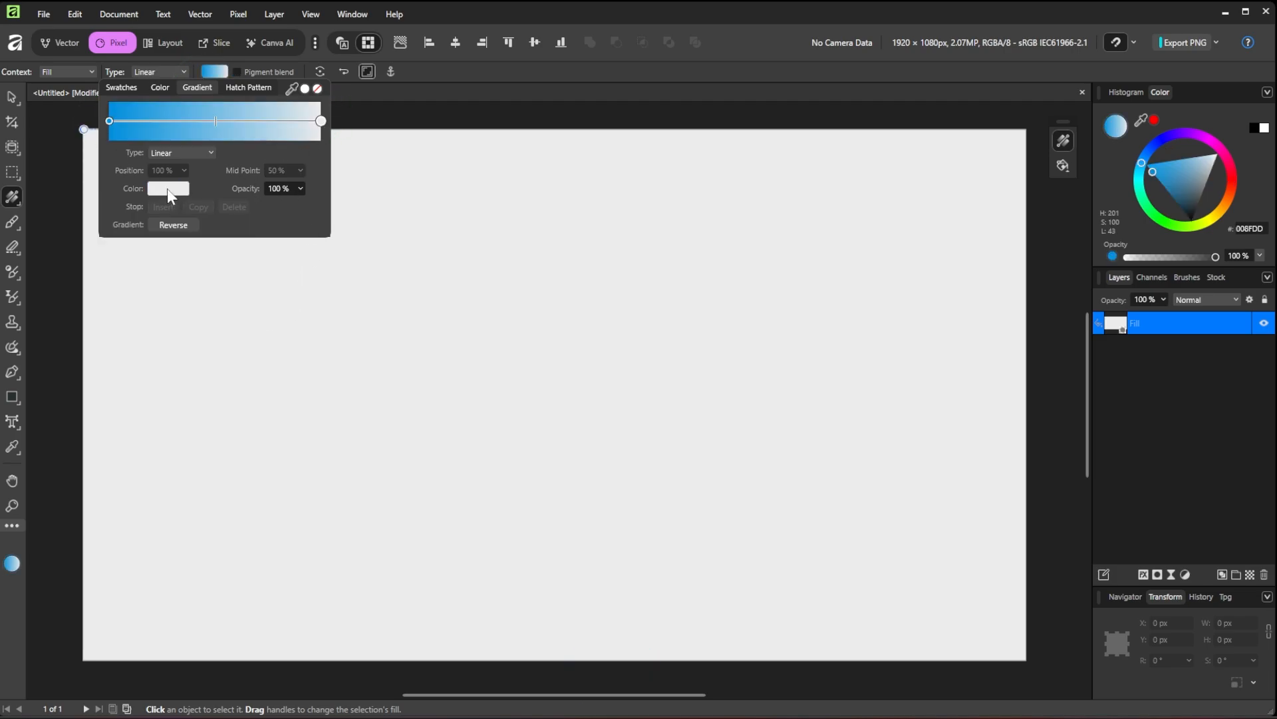
pyautogui.click(168, 188)
pyautogui.click(233, 321)
pyautogui.write('003856')
pyautogui.press('Return')
pyautogui.click(517, 74)
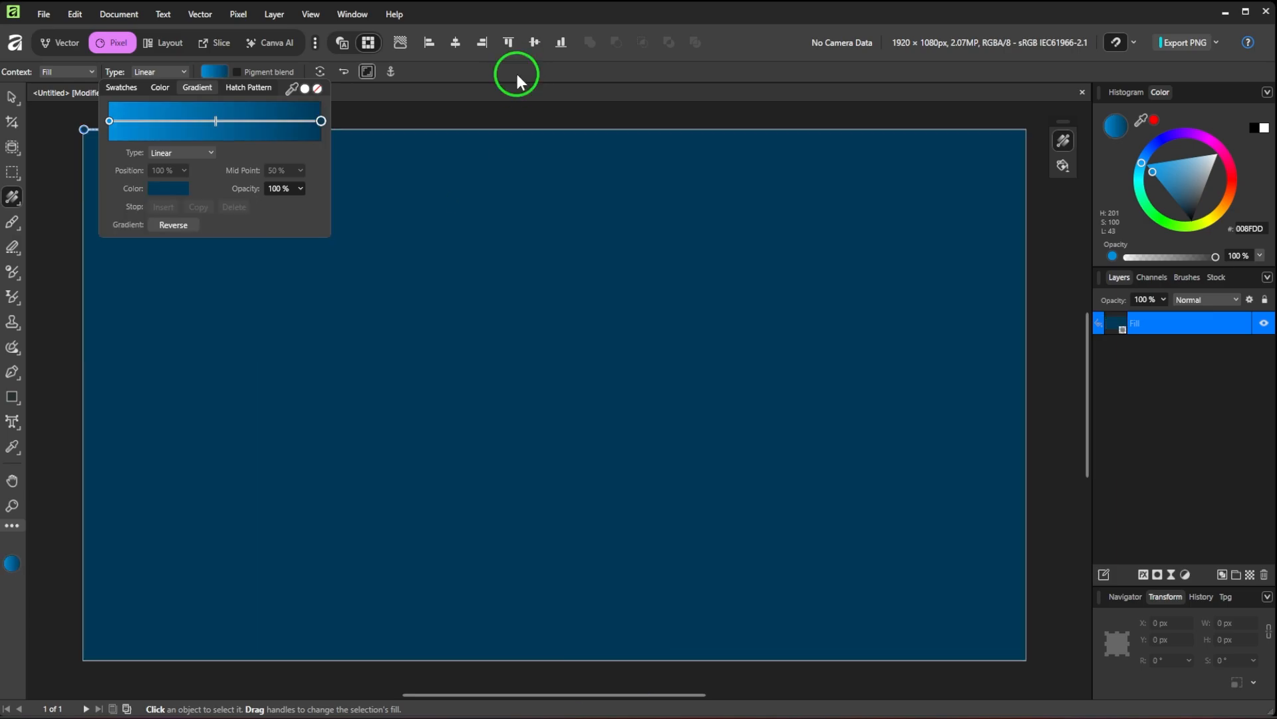
pyautogui.click(517, 74)
pyautogui.moveTo(554, 129); pyautogui.dragTo(571, 663)
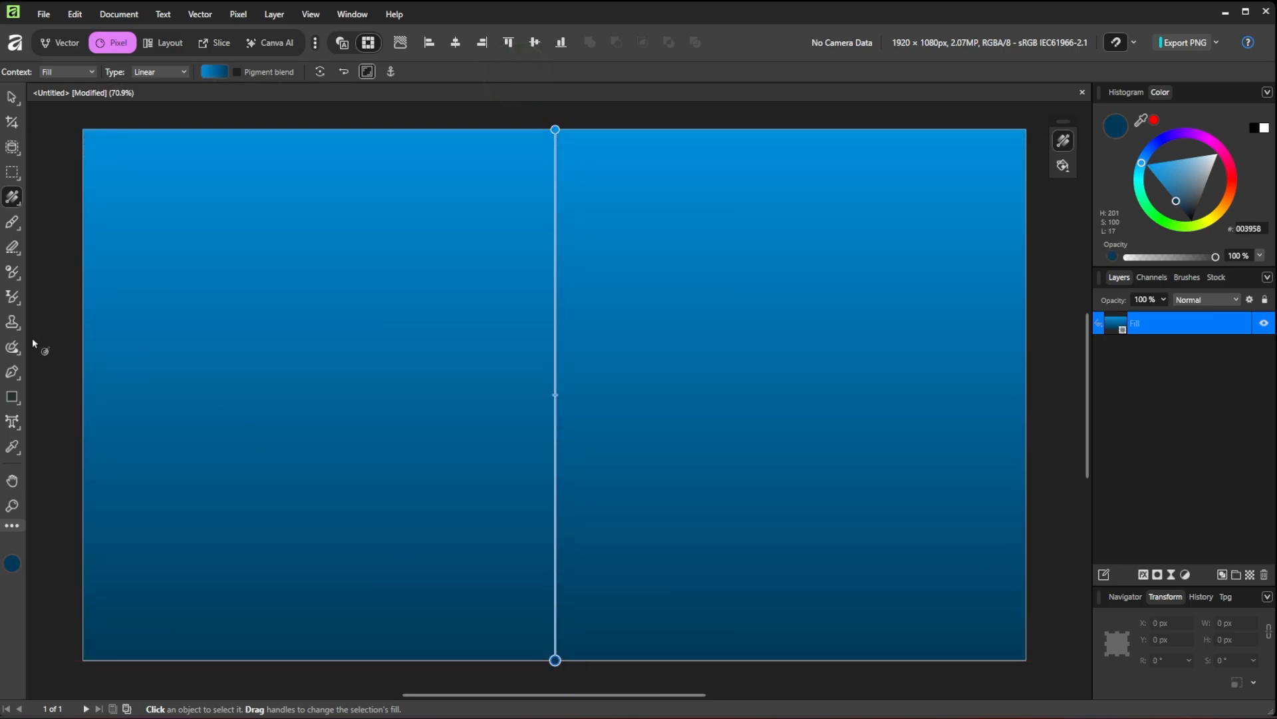
# - Set up the Artistic Text tool with a 120 pt size and the favourite font Novecento UltraBold
pyautogui.click(13, 423)
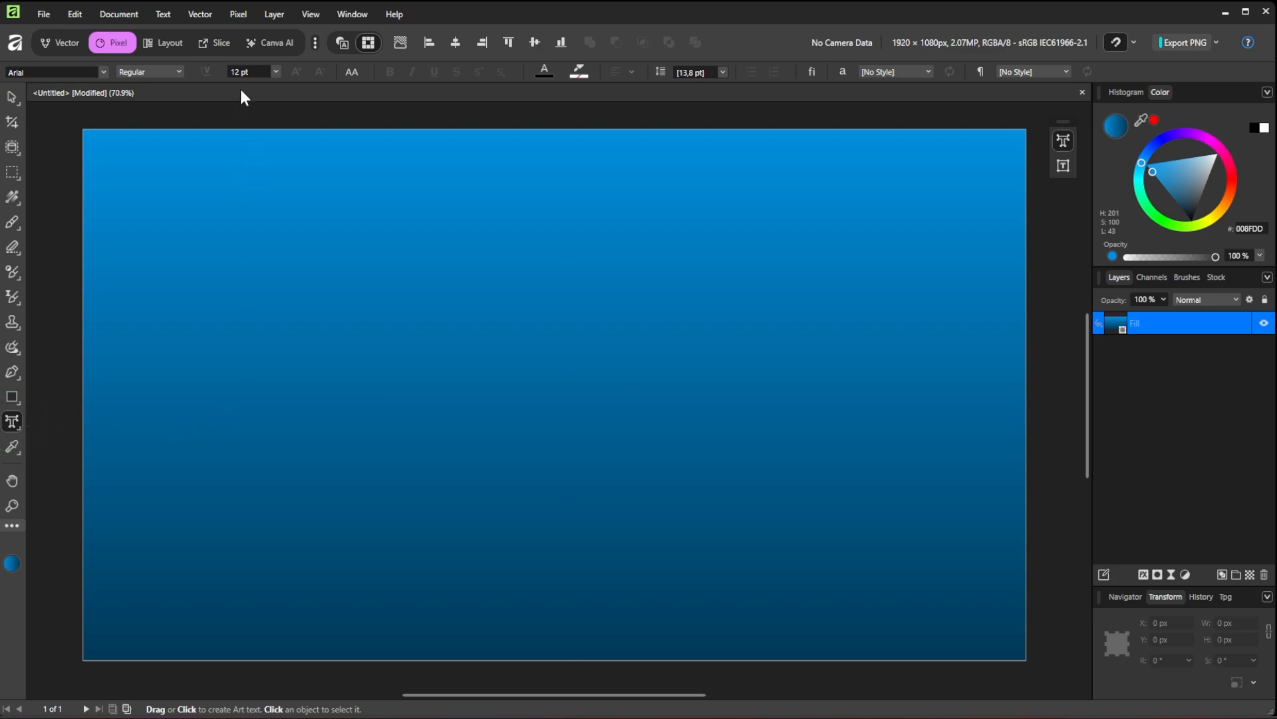
pyautogui.click(252, 72)
pyautogui.write('120')
pyautogui.press('Return')
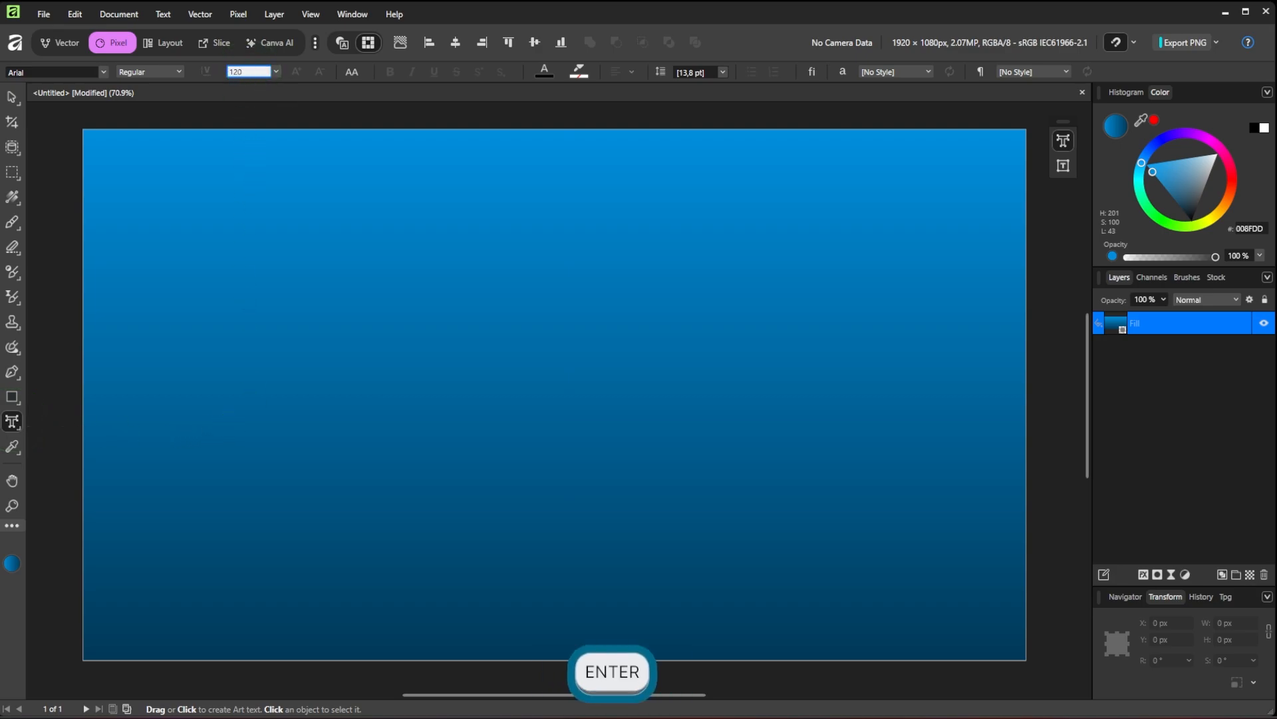
pyautogui.click(77, 73)
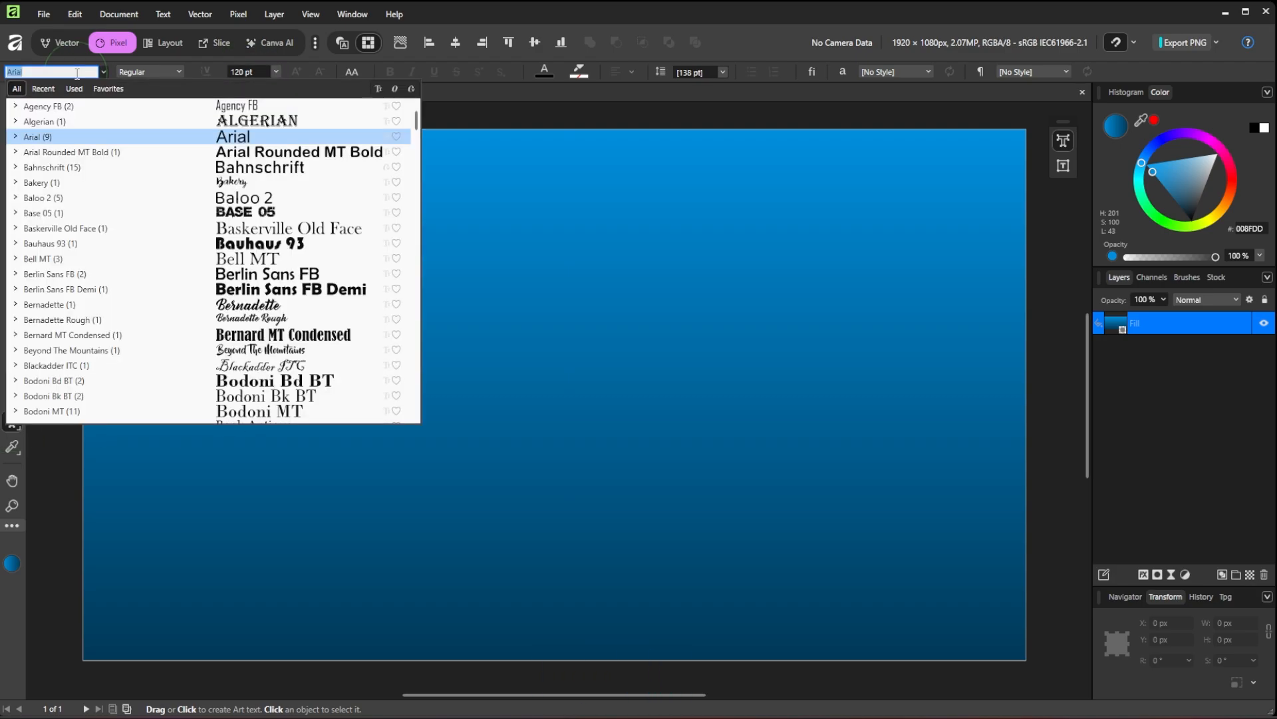
pyautogui.click(108, 89)
pyautogui.click(111, 137)
pyautogui.click(105, 139)
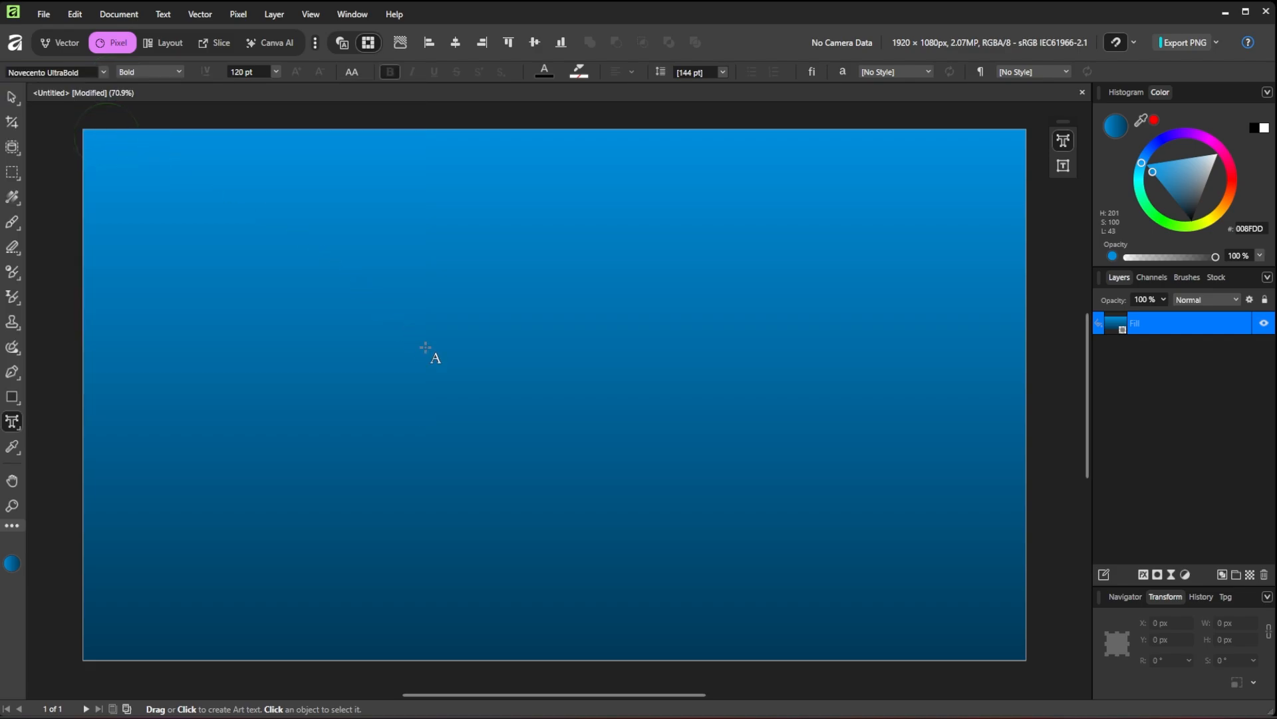
# - Add the text "beach" and centre it horizontally and vertically on the canvas
pyautogui.click(327, 417)
pyautogui.write('beach')
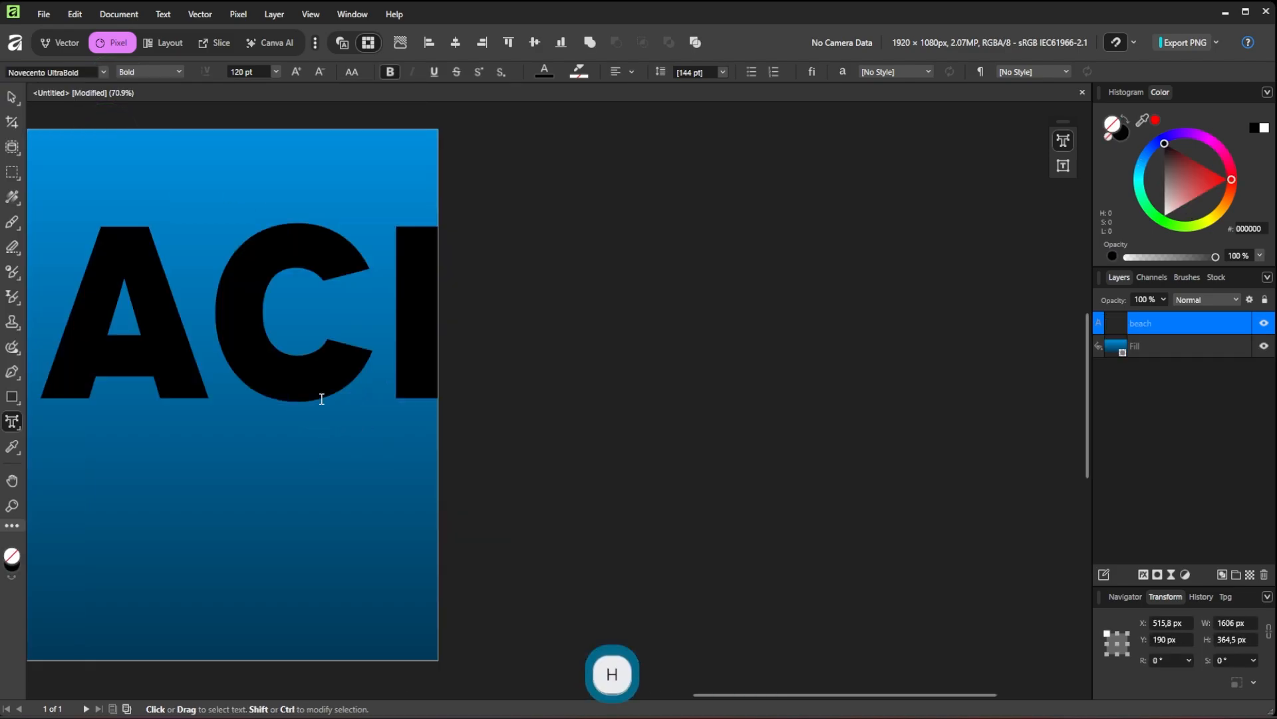
pyautogui.click(455, 42)
pyautogui.click(535, 42)
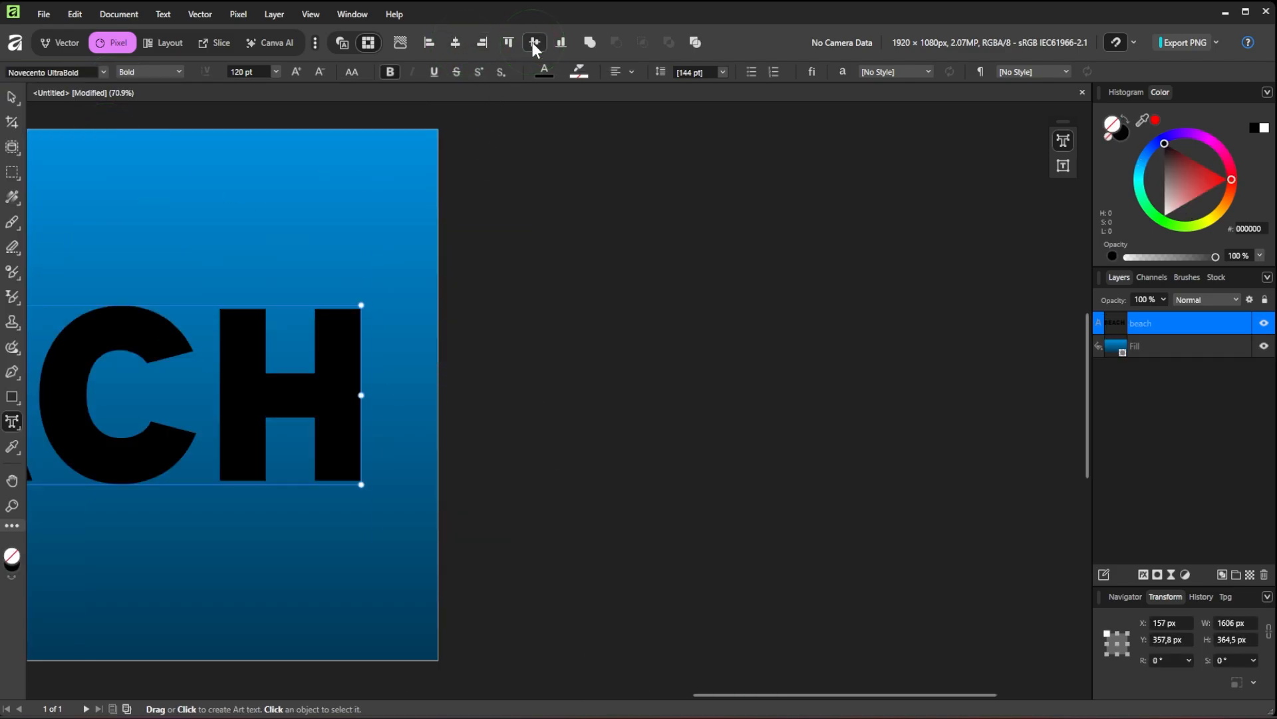
pyautogui.hotkey('ctrl', '0')
# - Move the BEACH text straight down into the lower half of the canvas, to a Y position of about 448 px
pyautogui.click(12, 97)
pyautogui.moveTo(503, 406); pyautogui.dragTo(503, 461)
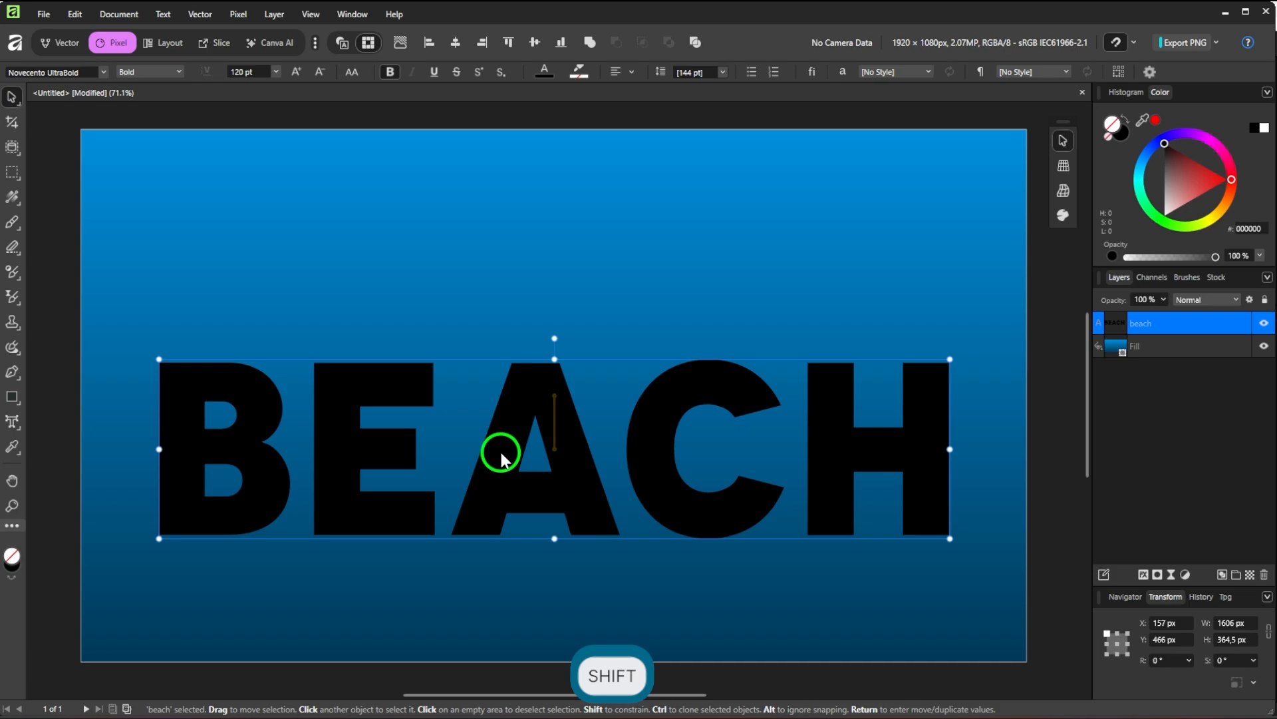
pyautogui.moveTo(501, 459); pyautogui.dragTo(502, 448)
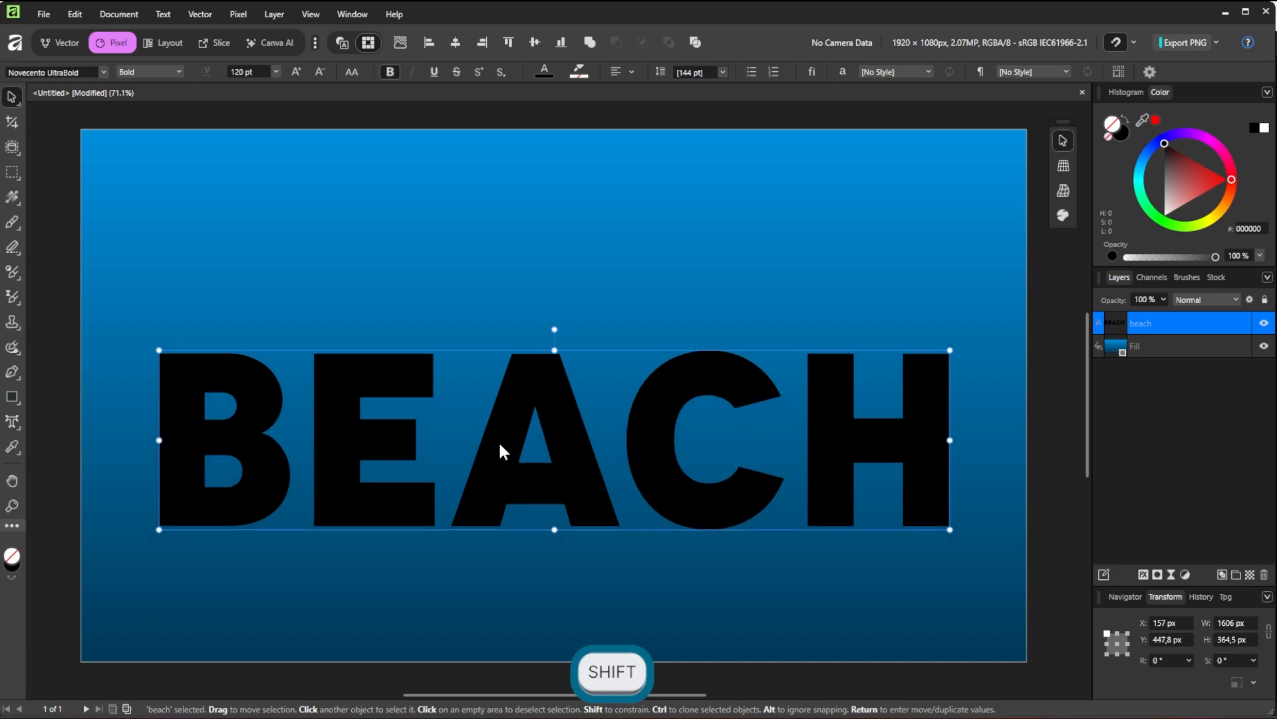
# - Switch to the file window and place Beach.png in the document above the text
pyautogui.hotkey('alt', 'Tab')
pyautogui.moveTo(475, 357); pyautogui.dragTo(160, 329)
pyautogui.click(758, 214)
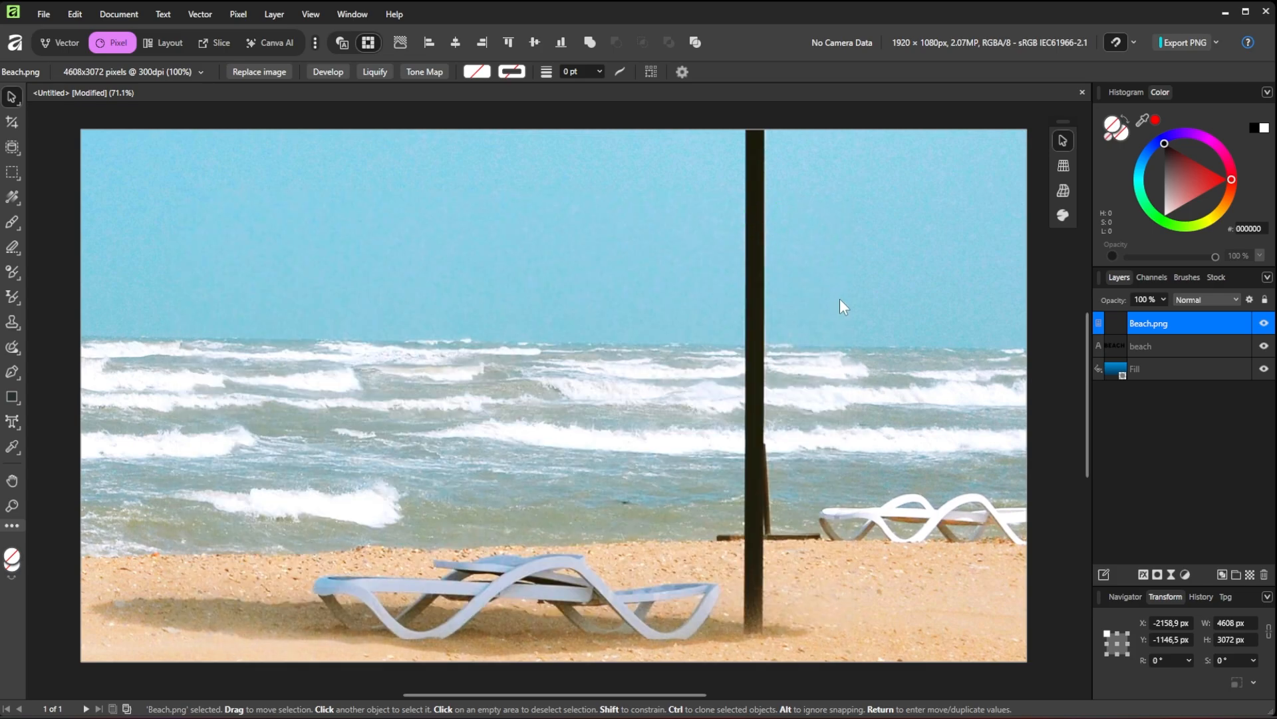
# - Scale the beach picture down to about 3401 x 2267 px and reposition it so the umbrella lies over the canvas
pyautogui.scroll(-6, 540, 391)
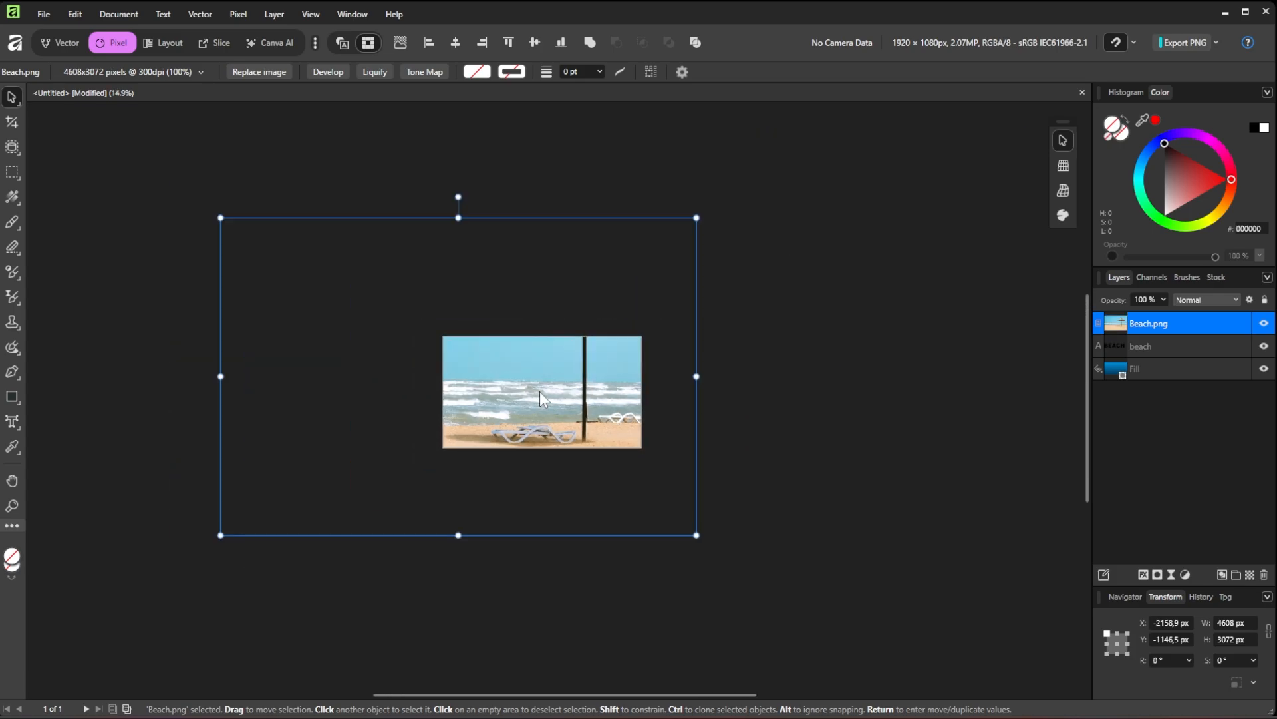
pyautogui.moveTo(696, 376); pyautogui.dragTo(571, 373)
pyautogui.moveTo(385, 391); pyautogui.dragTo(491, 411)
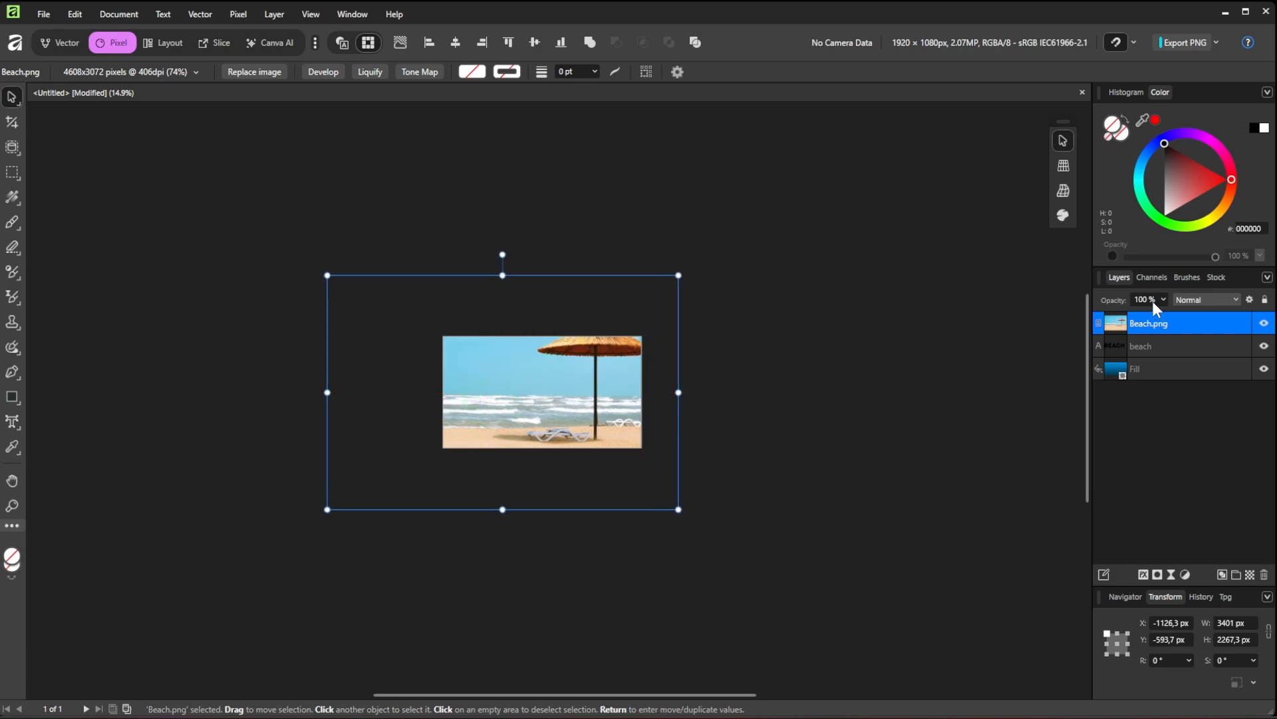
# - Set the Beach.png layer's opacity to 50%
pyautogui.click(1142, 300)
pyautogui.write('50')
pyautogui.press('Return')
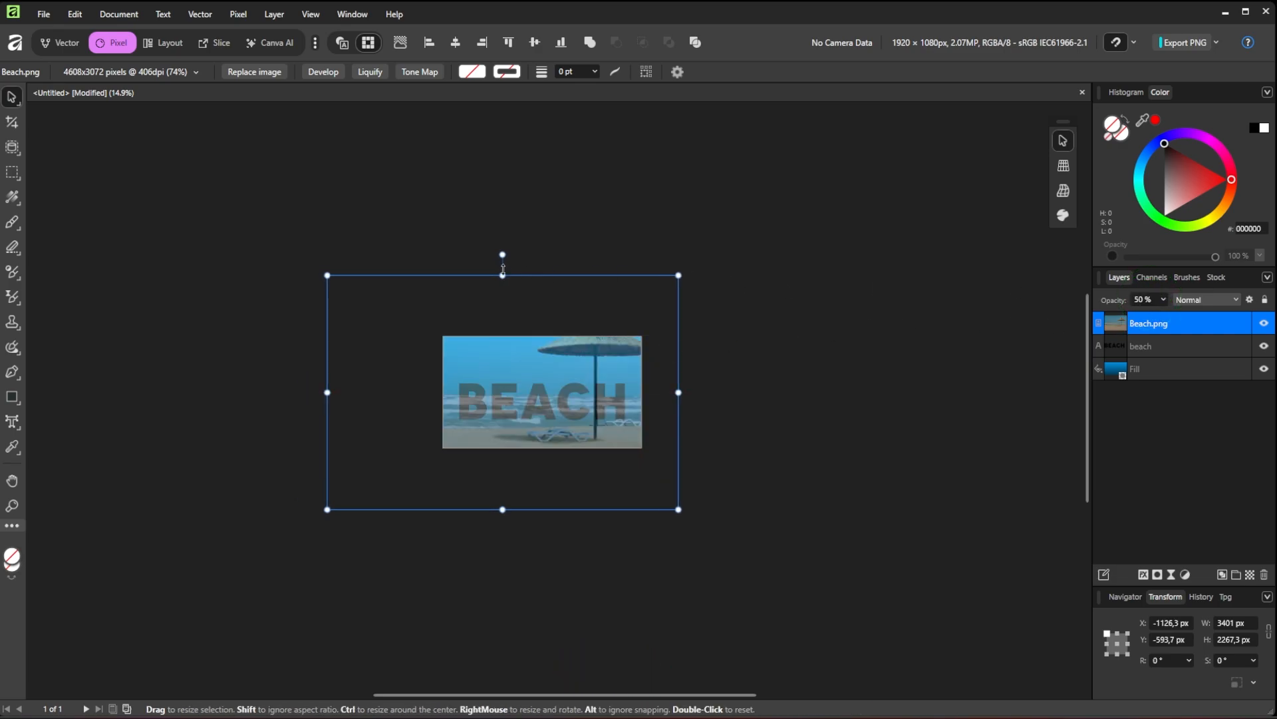
# - Shrink the beach picture to about 1794 x 1196 px and align it so the umbrella pole stands on the letter H
pyautogui.moveTo(503, 273); pyautogui.dragTo(502, 343)
pyautogui.moveTo(479, 448); pyautogui.dragTo(510, 397)
pyautogui.scroll(2, 495, 399)
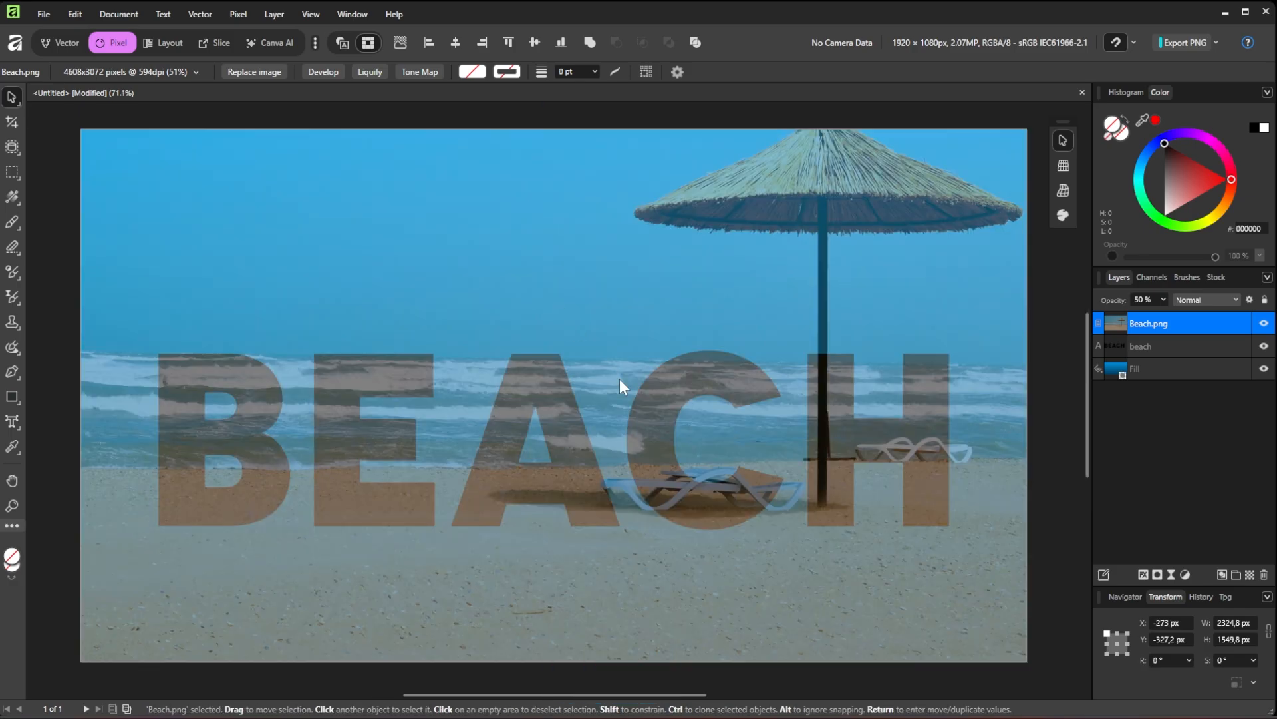
pyautogui.moveTo(578, 211); pyautogui.dragTo(578, 254)
pyautogui.moveTo(594, 324); pyautogui.dragTo(615, 320)
pyautogui.moveTo(624, 402); pyautogui.dragTo(631, 398)
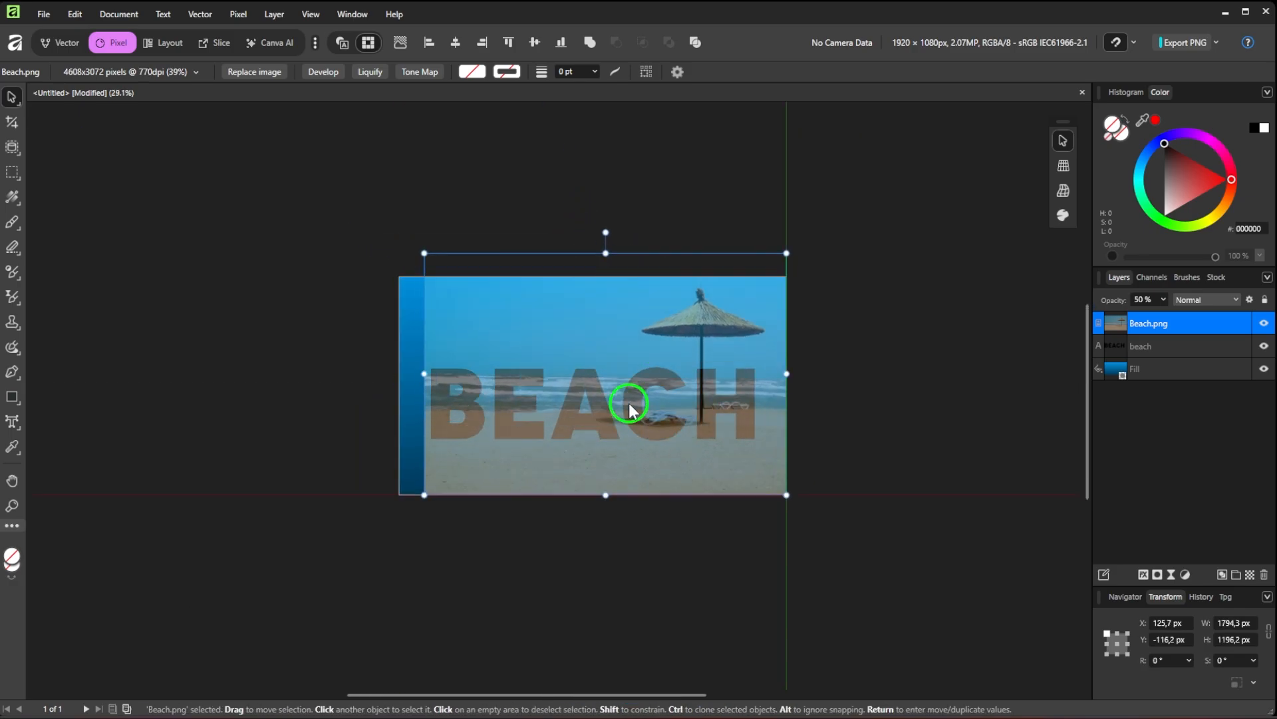
pyautogui.moveTo(425, 367); pyautogui.dragTo(425, 369)
pyautogui.press('Up')
pyautogui.hotkey('ctrl', '0')
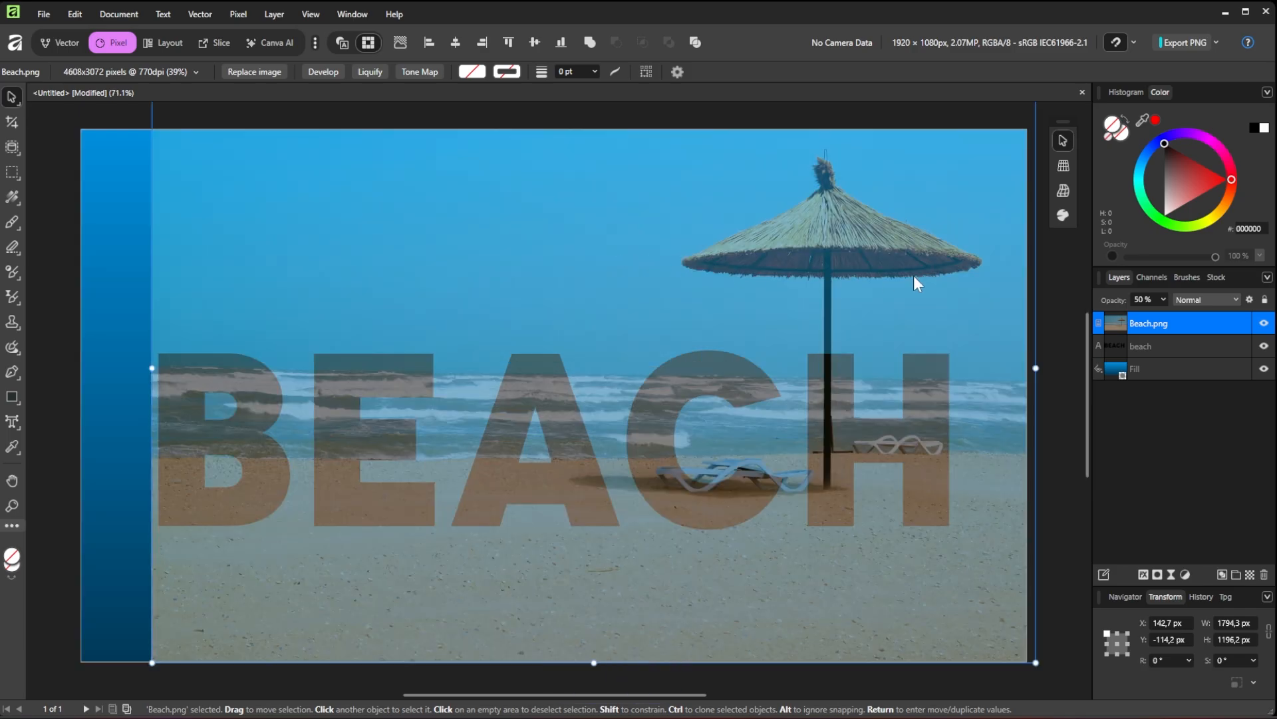
# - Restore the Beach.png layer's opacity to 100%
pyautogui.click(1164, 299)
pyautogui.moveTo(1167, 313); pyautogui.dragTo(1227, 324)
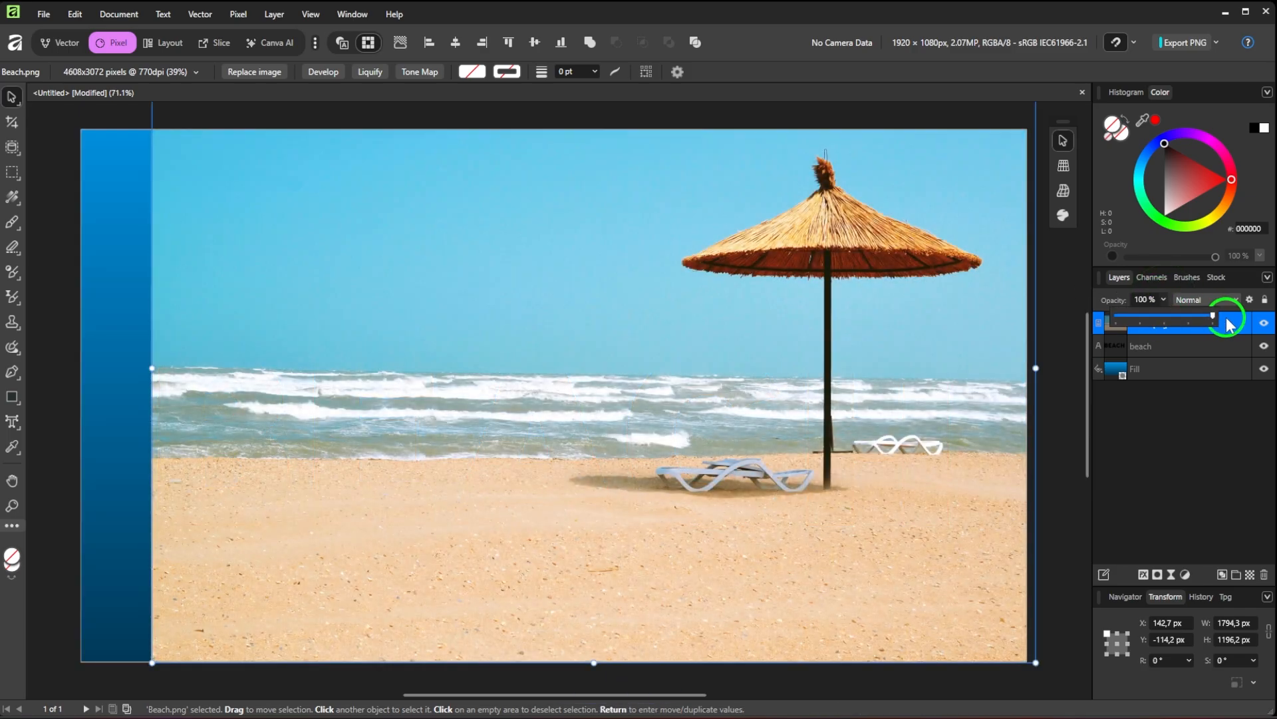
pyautogui.click(1205, 419)
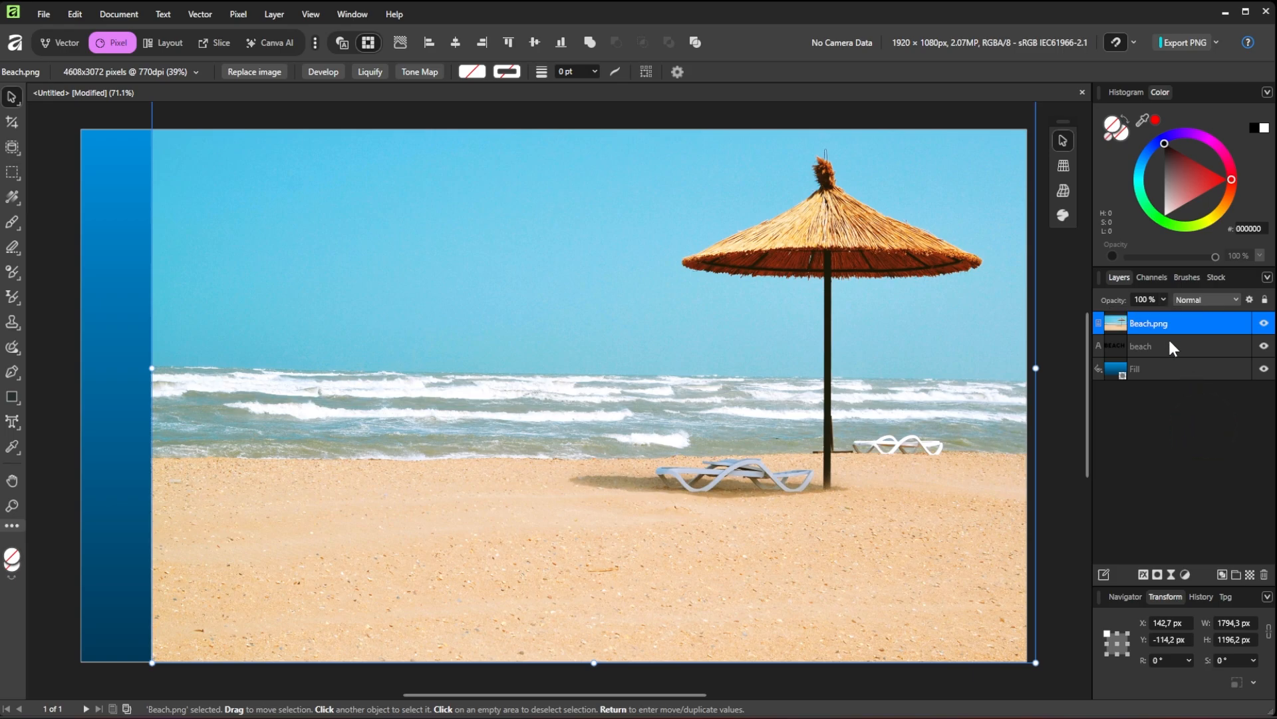
# - Duplicate the Beach.png layer and clip the lower copy inside the beach text, checking it with the top copy hidden briefly
pyautogui.hotkey('ctrl', 'j')
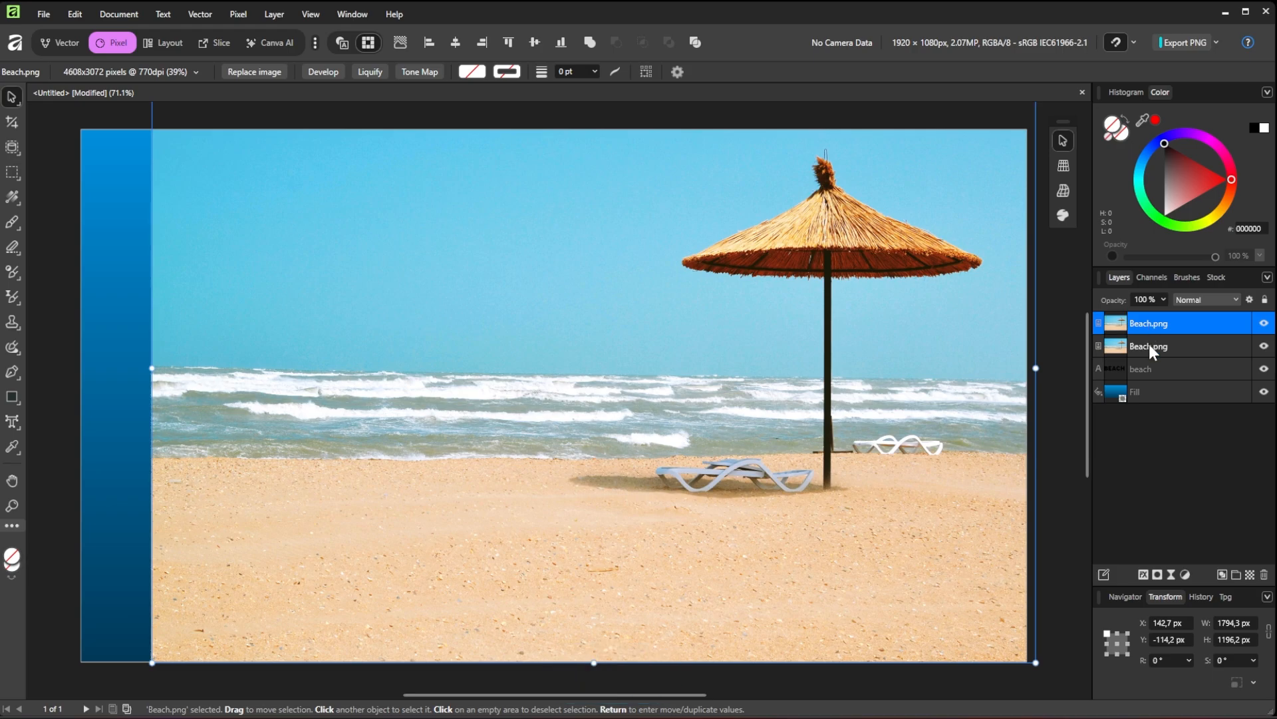
pyautogui.click(1149, 346)
pyautogui.moveTo(1148, 345); pyautogui.dragTo(1148, 364)
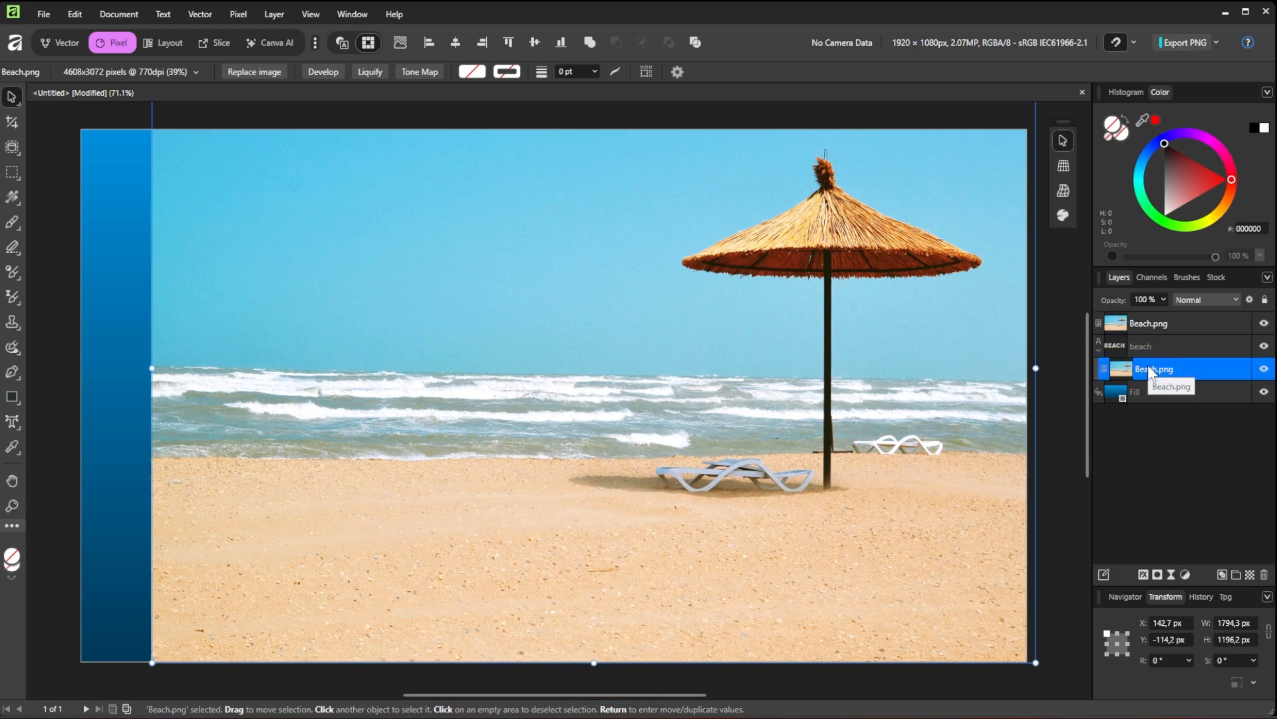
pyautogui.click(1264, 323)
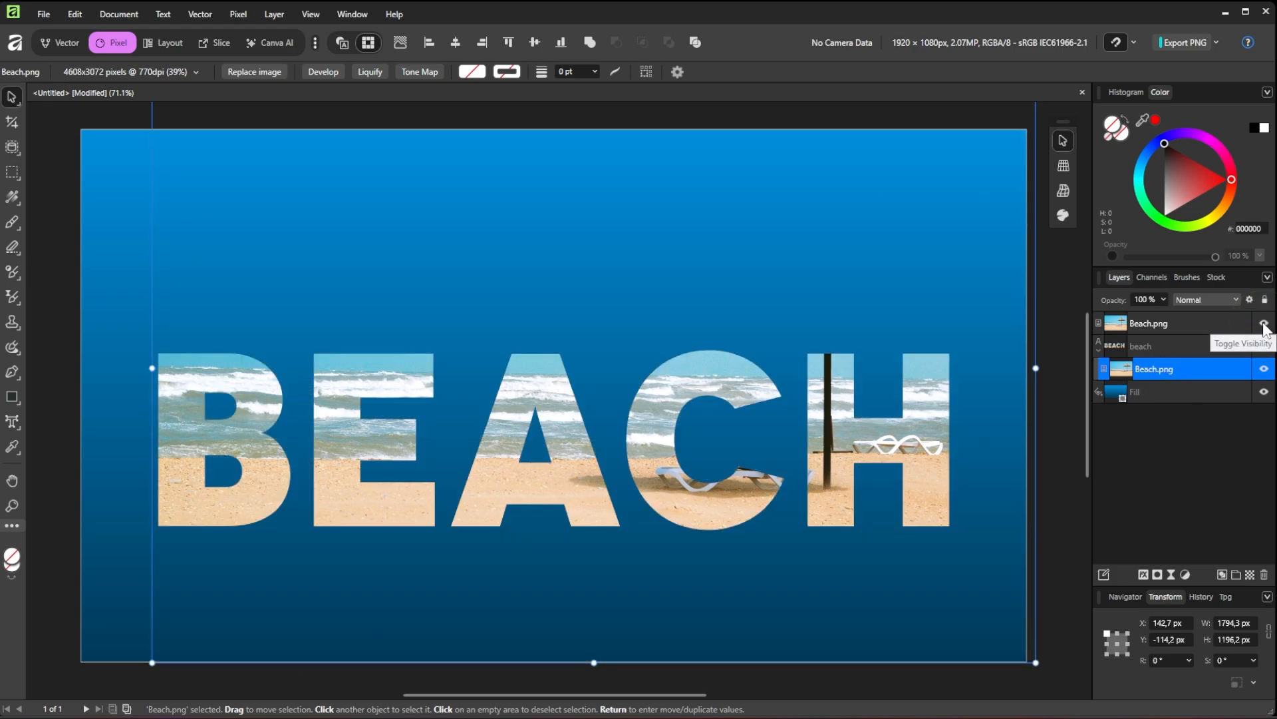
pyautogui.click(1264, 324)
# - Select the umbrella on the top Beach.png layer with the Object Selection Tool, mask the layer to it and deselect
pyautogui.click(1148, 324)
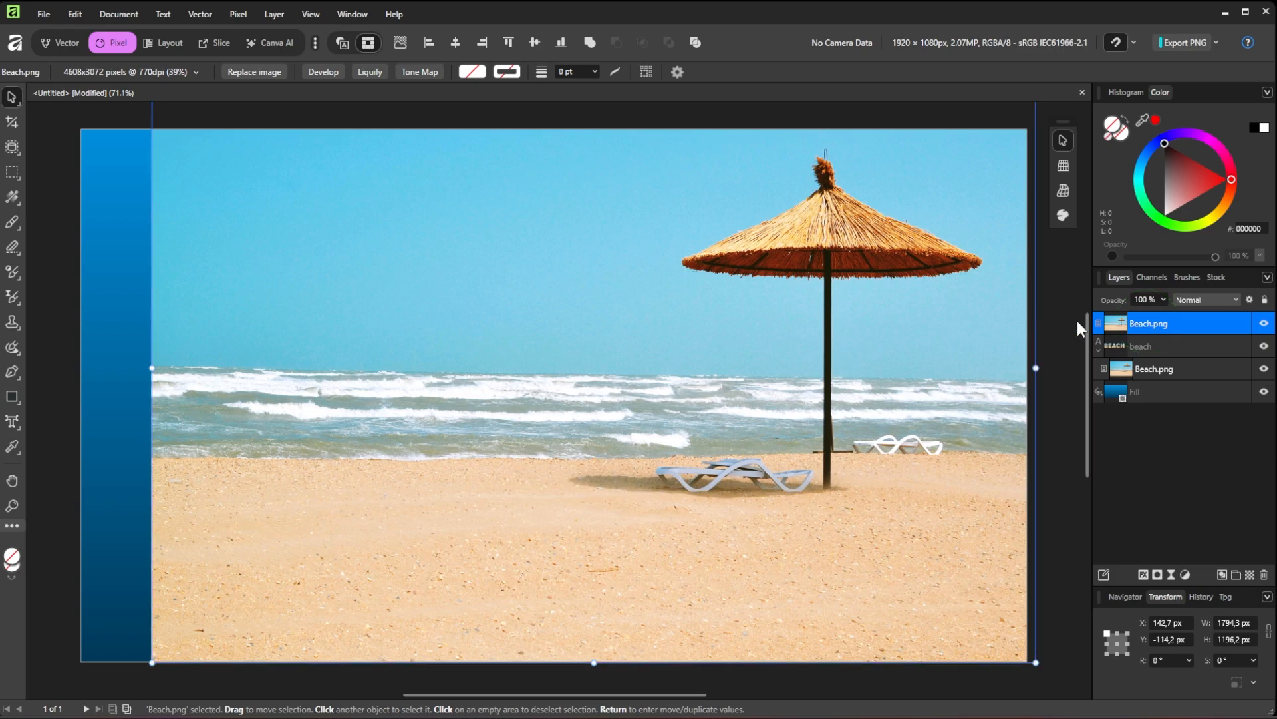
pyautogui.rightClick(19, 151)
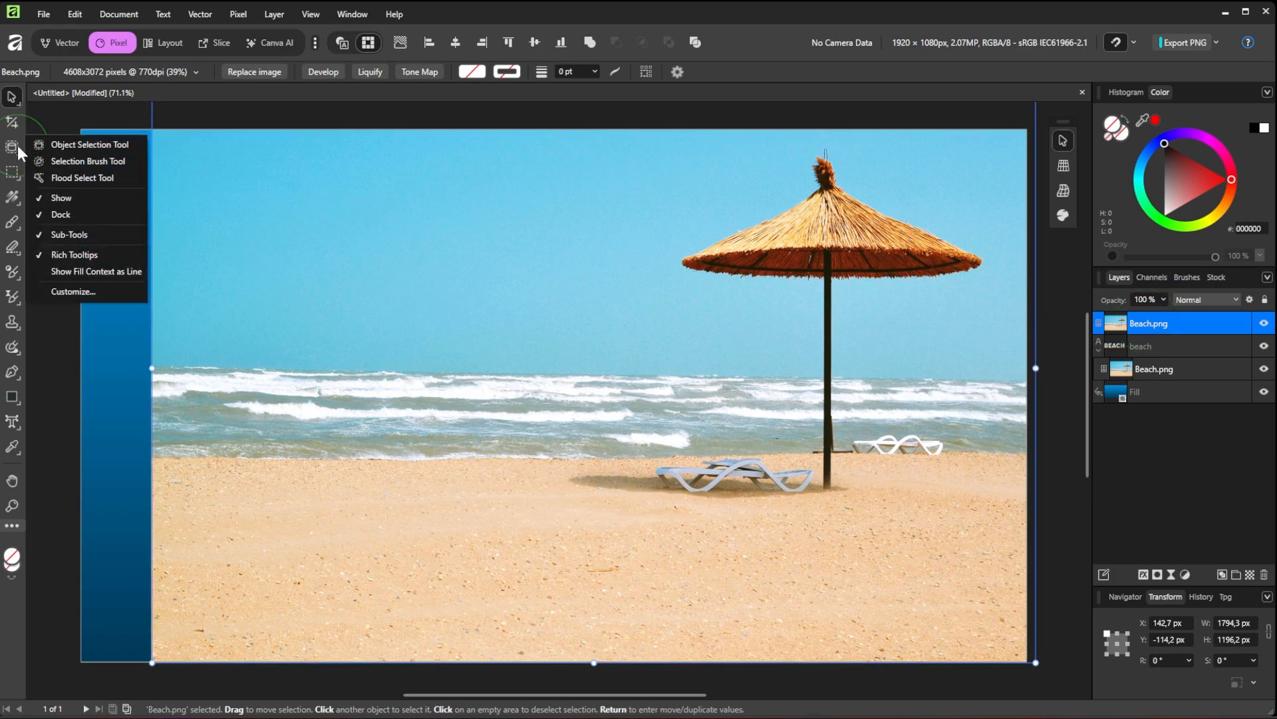
pyautogui.click(80, 145)
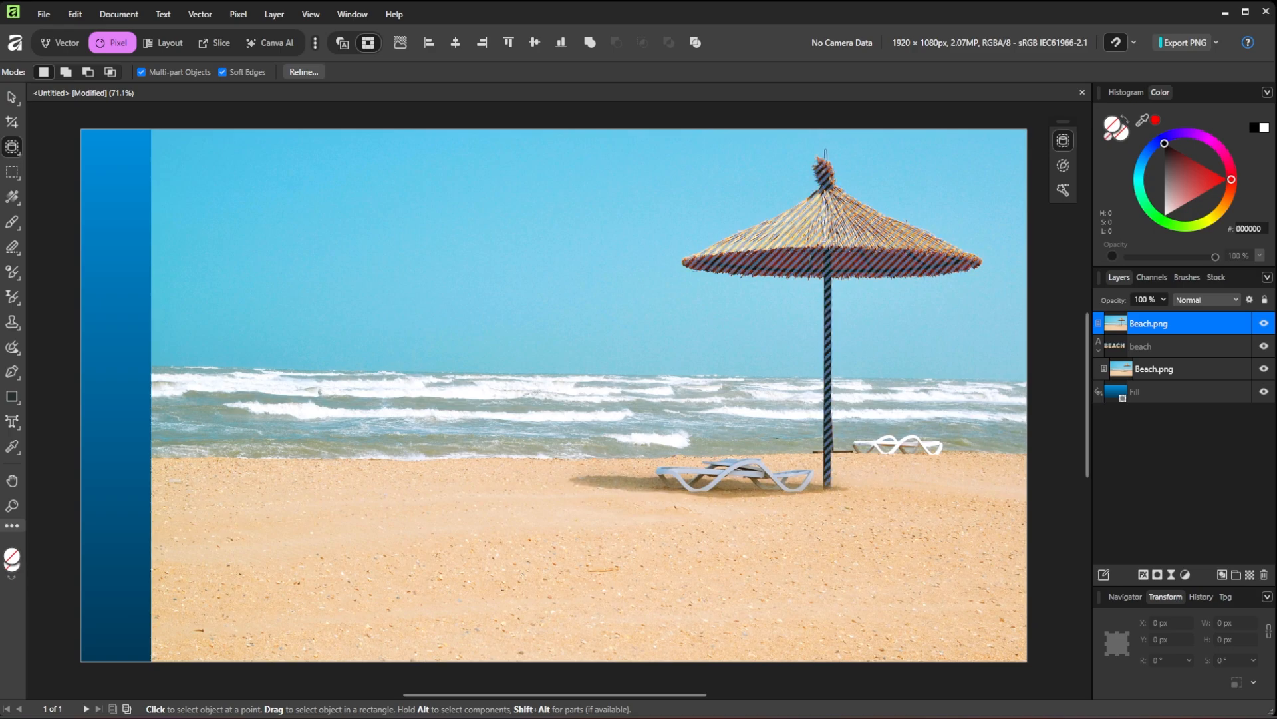
pyautogui.click(831, 307)
pyautogui.click(1158, 574)
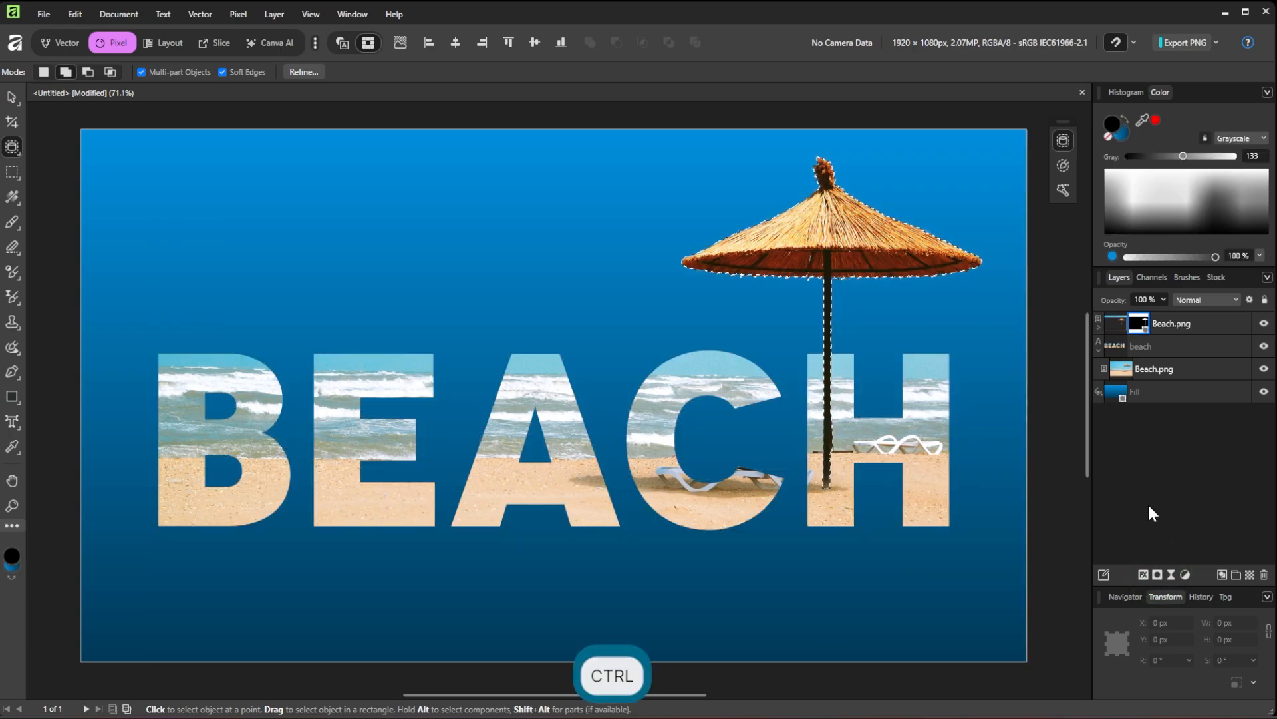
pyautogui.hotkey('ctrl', 'd')
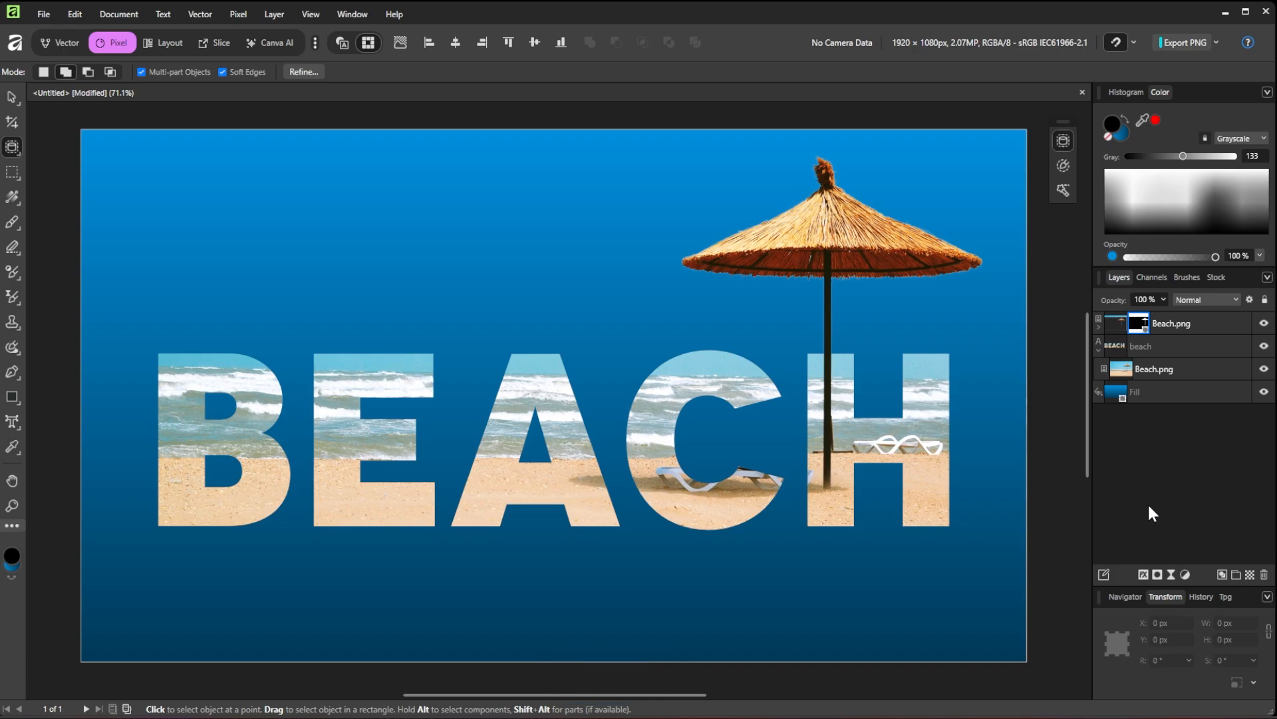
# - Hide the gradient Fill layer
pyautogui.click(1128, 463)
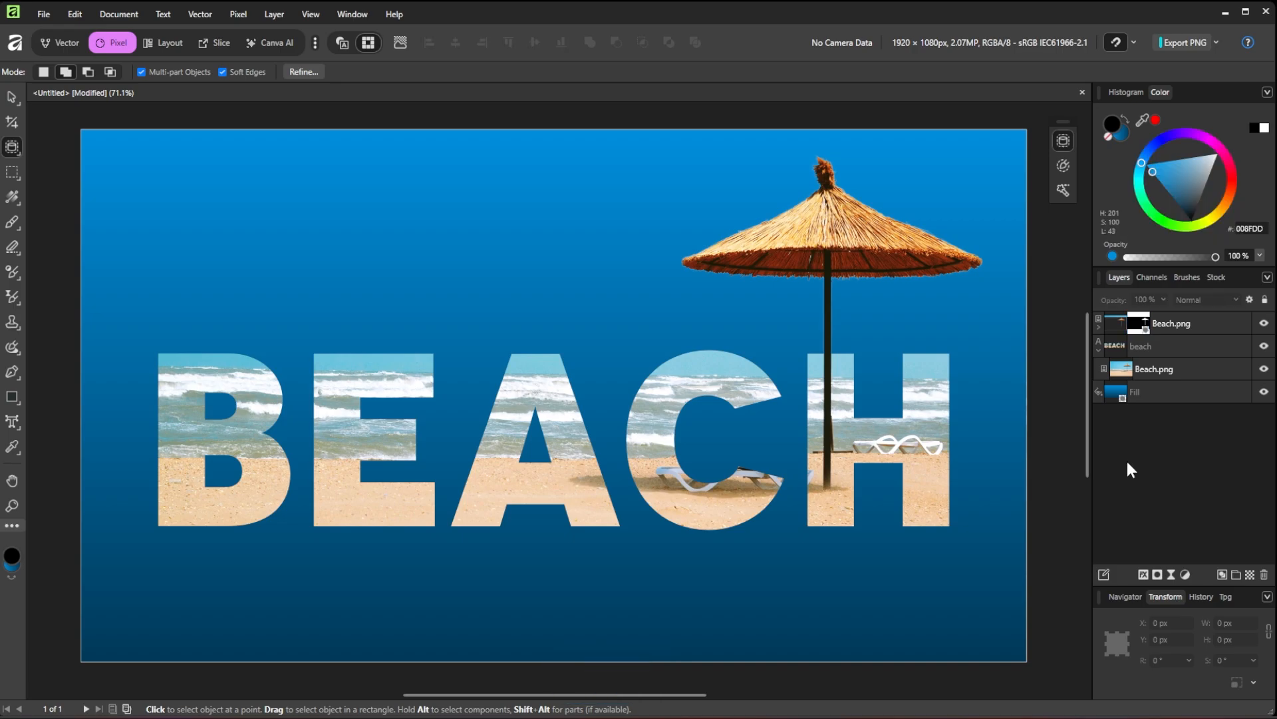
pyautogui.click(1264, 392)
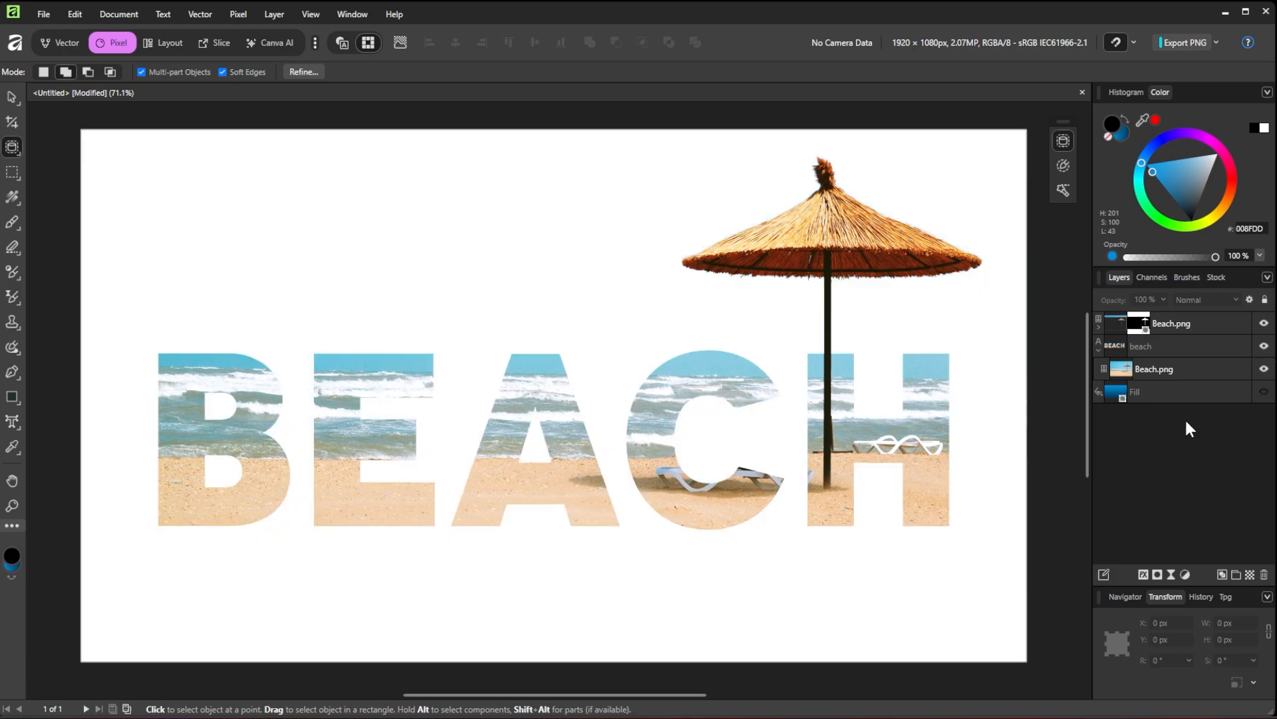
# - Merge the visible artwork into a new top layer and show the gradient Fill layer again
pyautogui.hotkey('ctrl', 'alt', 'shift', 'e')
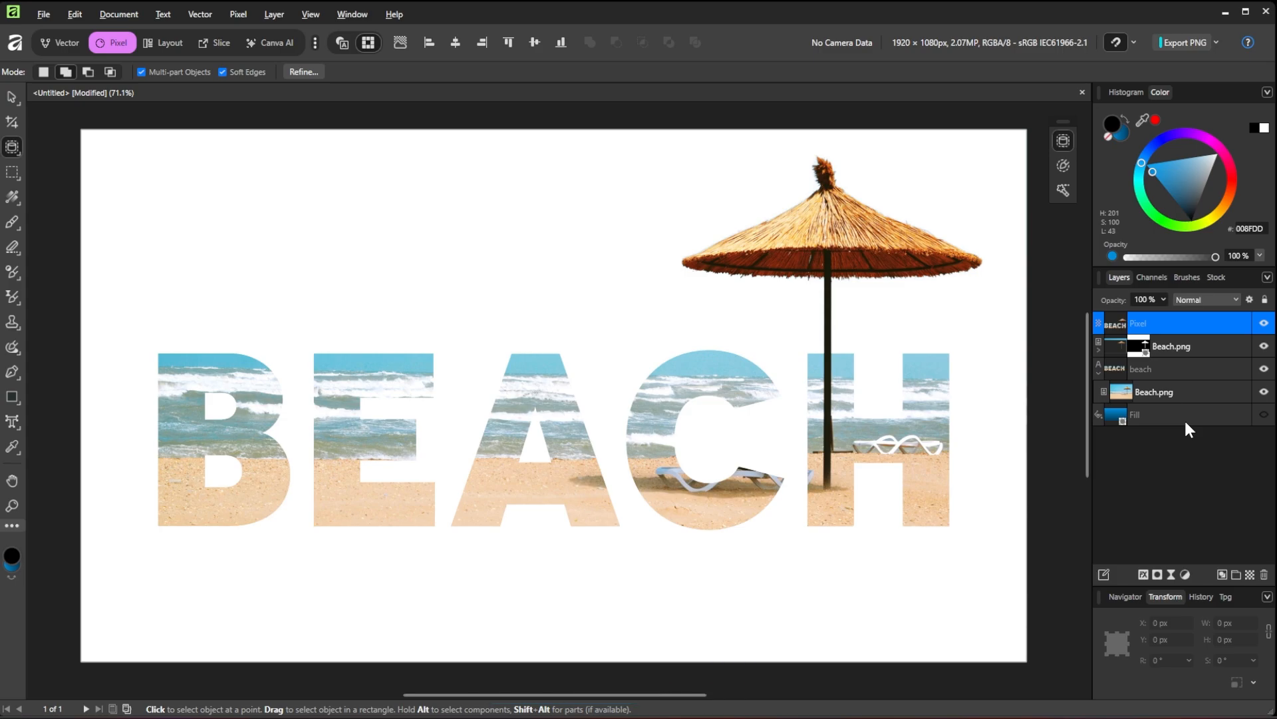
pyautogui.click(1264, 414)
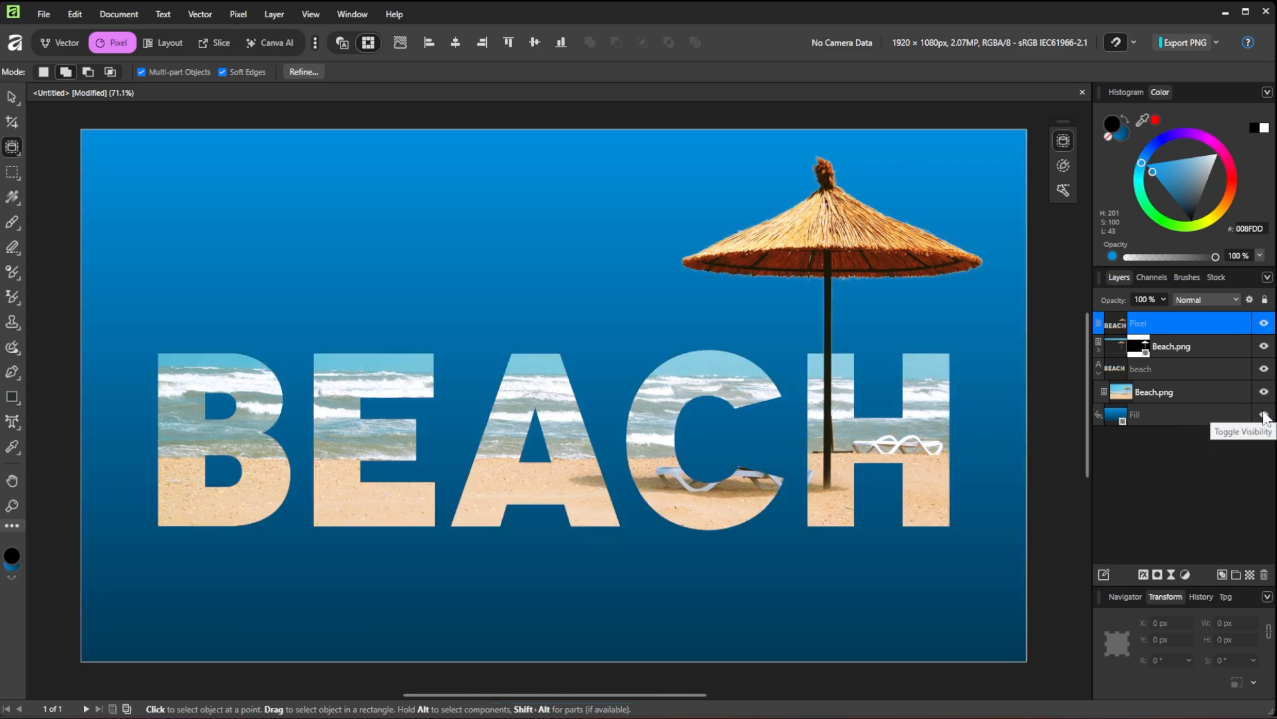
# - Flip the merged BEACH and umbrella layer vertically
pyautogui.click(12, 97)
pyautogui.rightClick(466, 257)
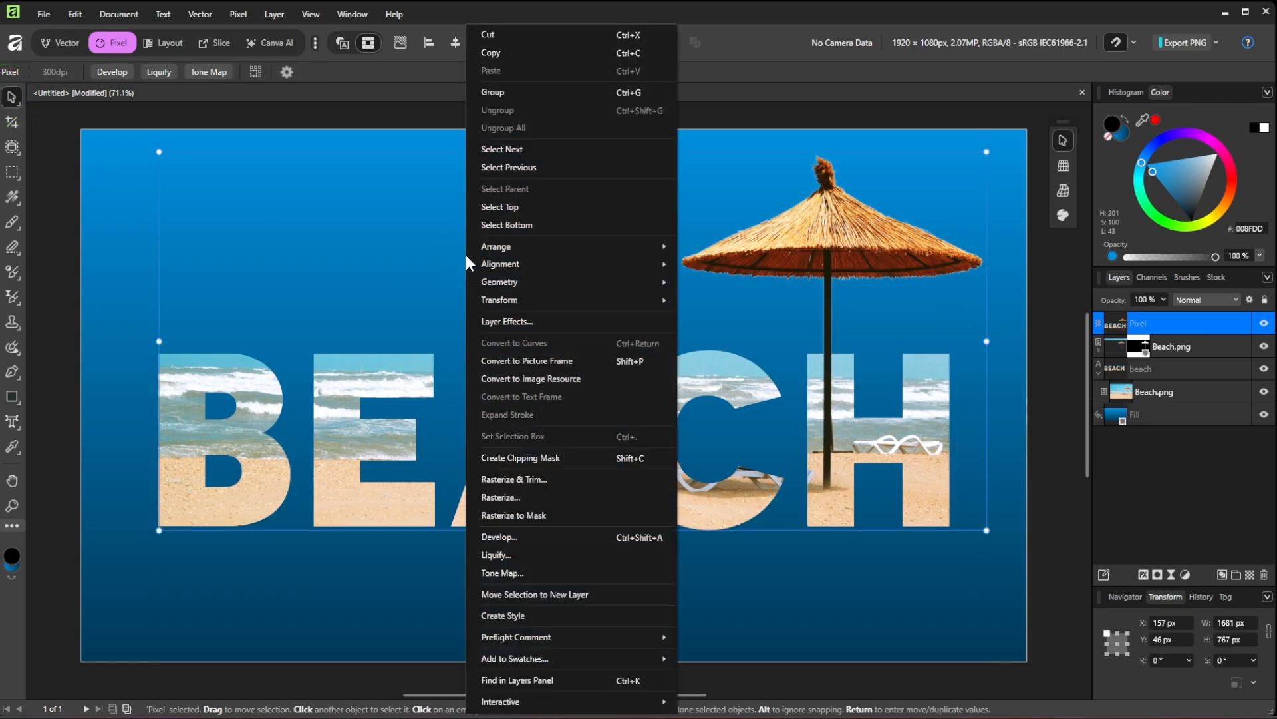
pyautogui.moveTo(511, 297)
pyautogui.click(717, 352)
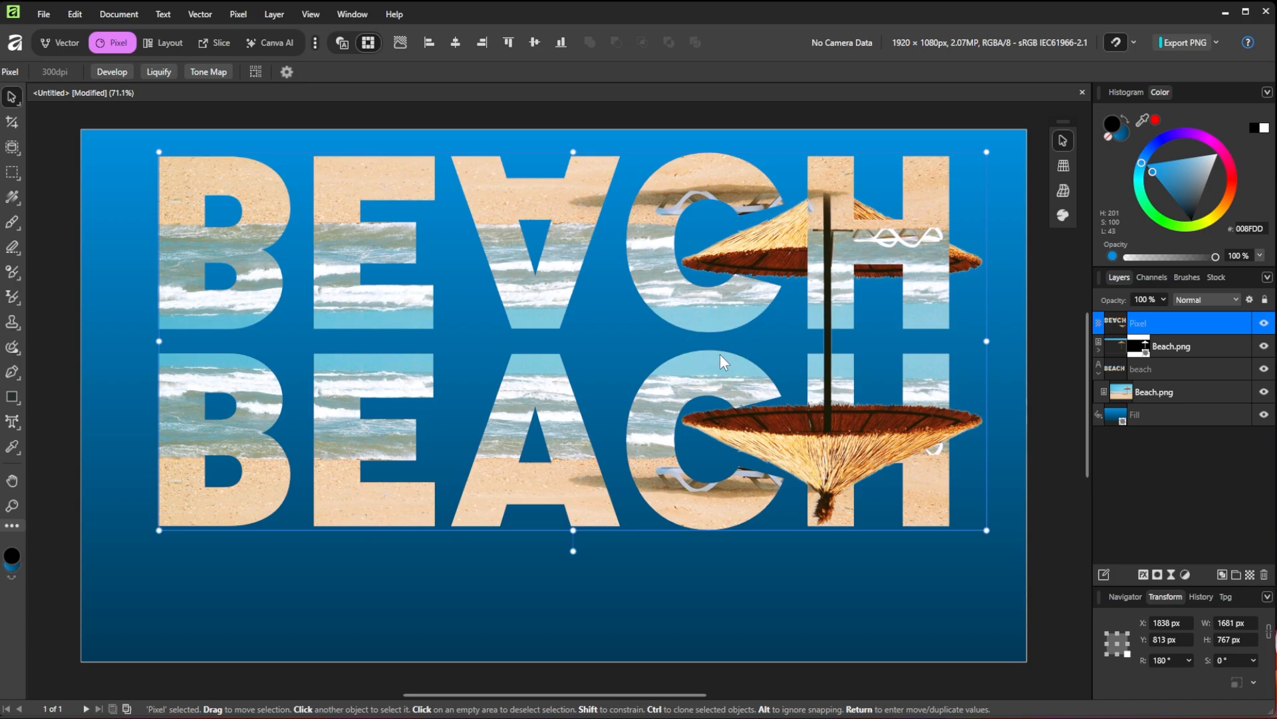
# - Load the flipped layer's outline as a selection, paint it solid black with a Basic round brush about 458 px wide, and deselect
pyautogui.keyDown('ctrl'); pyautogui.click(1113, 325); pyautogui.keyUp('ctrl')
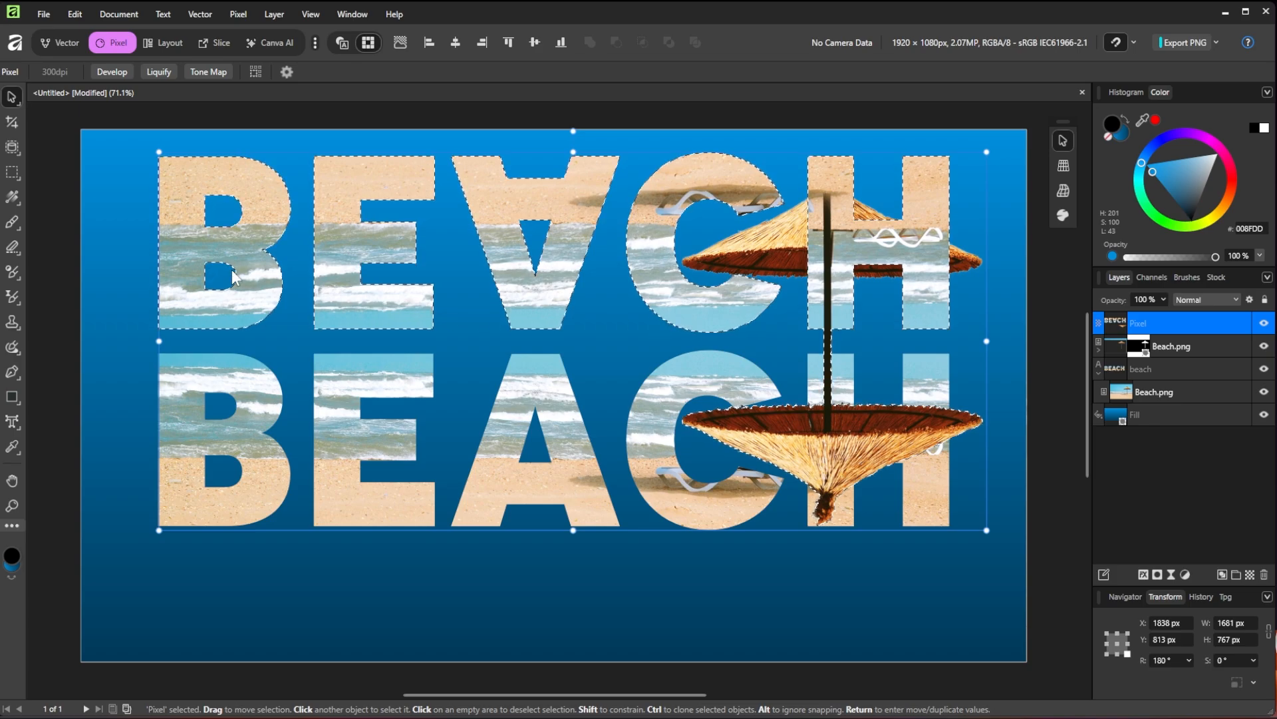
pyautogui.click(1183, 275)
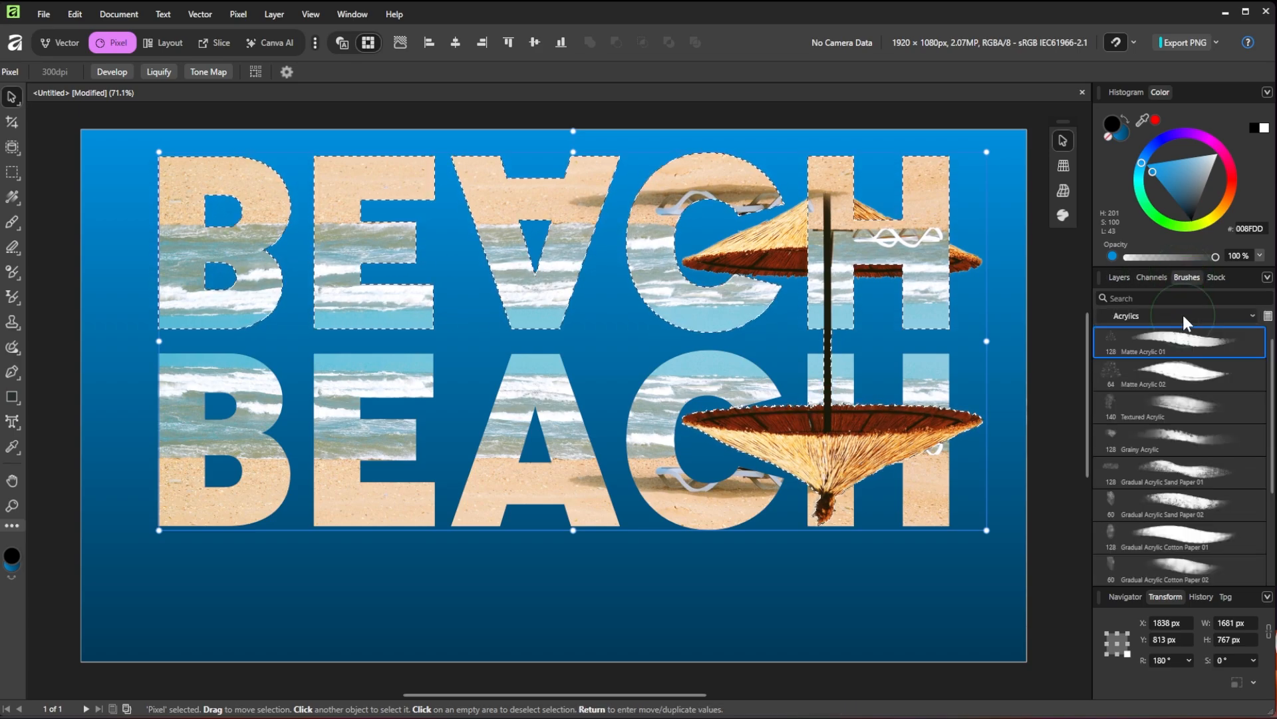
pyautogui.click(1253, 315)
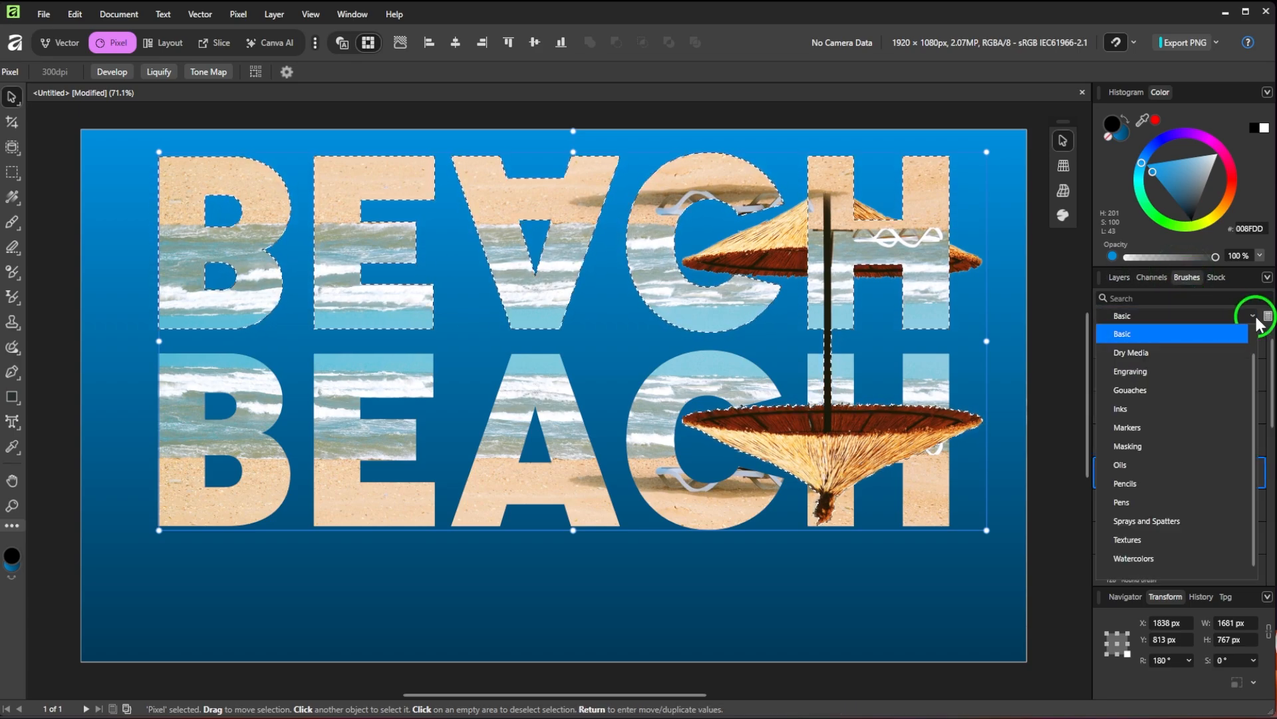
pyautogui.click(13, 222)
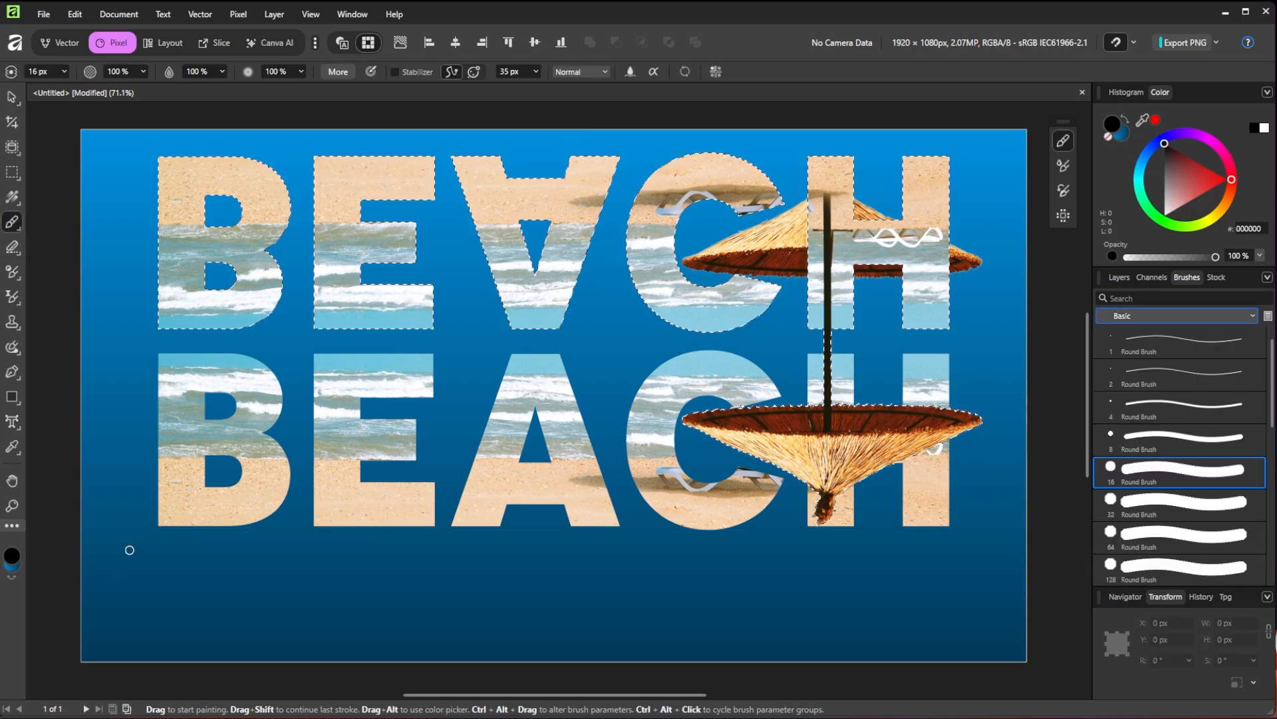
pyautogui.moveTo(210, 334)
pyautogui.mouseDown()
pyautogui.moveTo(199, 271)
pyautogui.moveTo(900, 217)
pyautogui.moveTo(856, 428)
pyautogui.moveTo(645, 380)
pyautogui.mouseUp()
pyautogui.hotkey('ctrl', 'd')
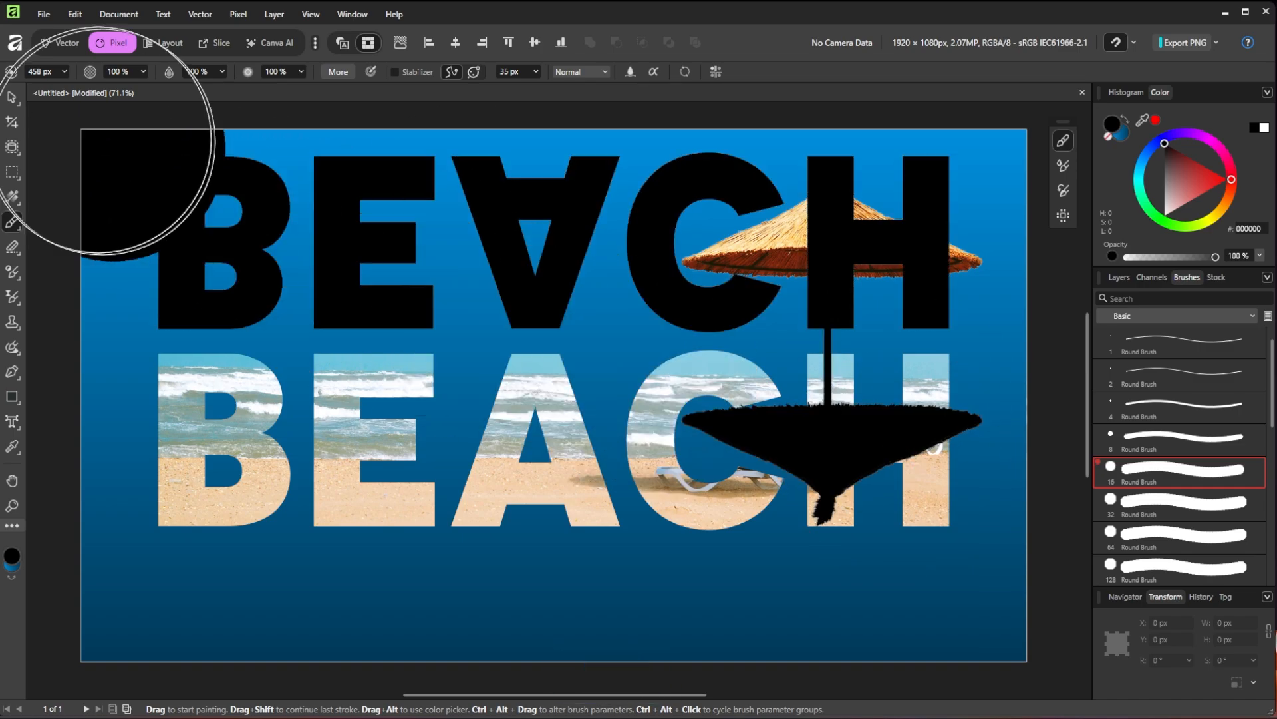
pyautogui.click(1119, 277)
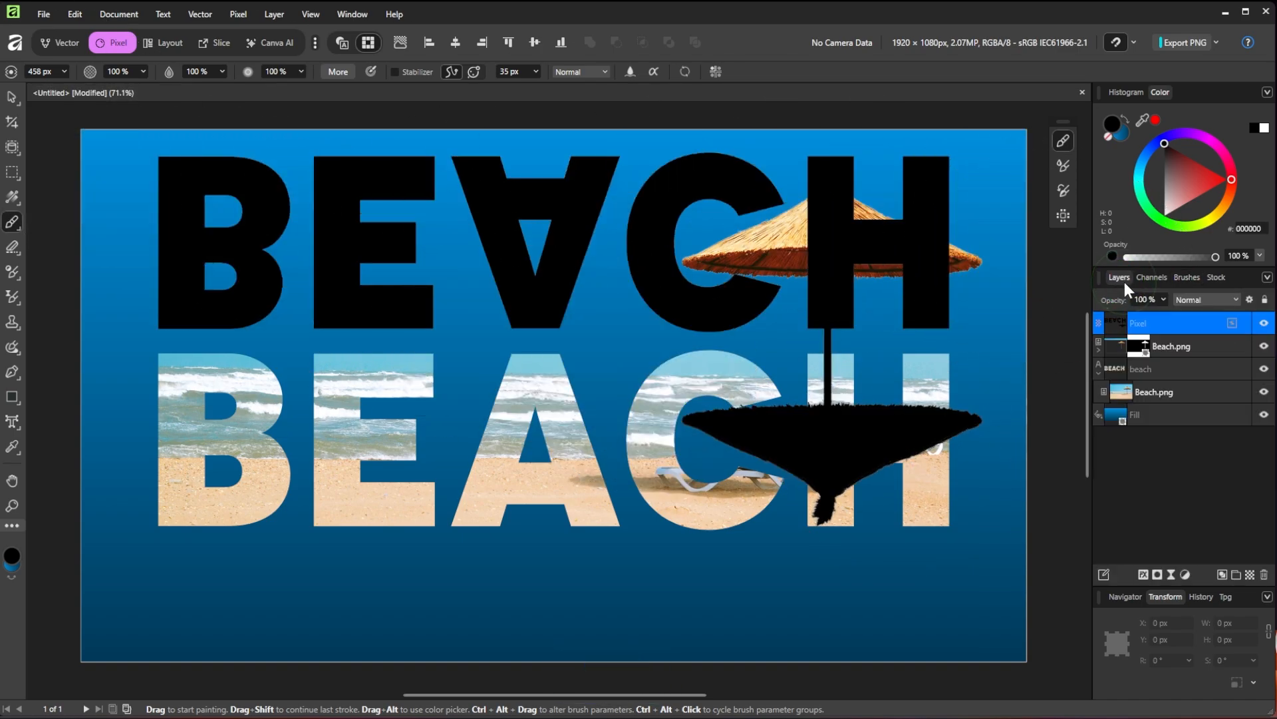
# - Spread the black layer's lower corners outward symmetrically with the Perspective Tool, apply it, and move the layer down over the photo lettering
pyautogui.click(11, 97)
pyautogui.rightClick(11, 97)
pyautogui.click(70, 117)
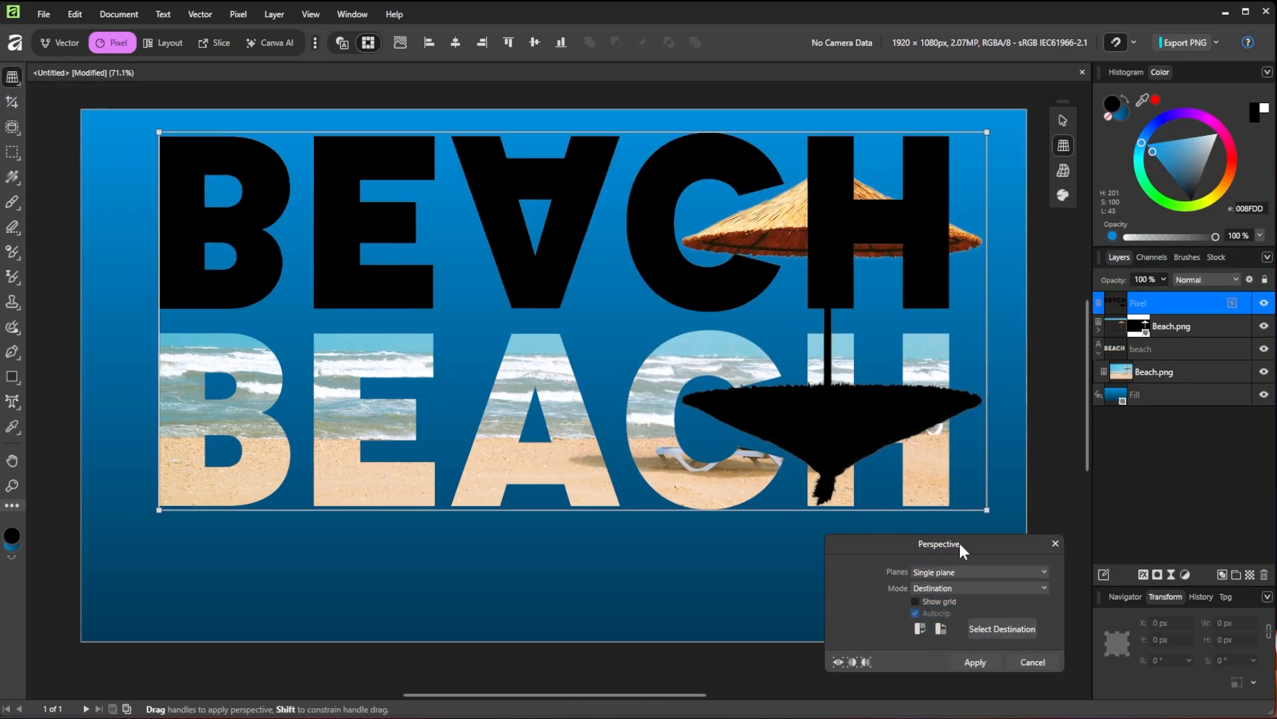
pyautogui.moveTo(960, 550); pyautogui.dragTo(891, 611)
pyautogui.moveTo(986, 510); pyautogui.dragTo(1080, 510)
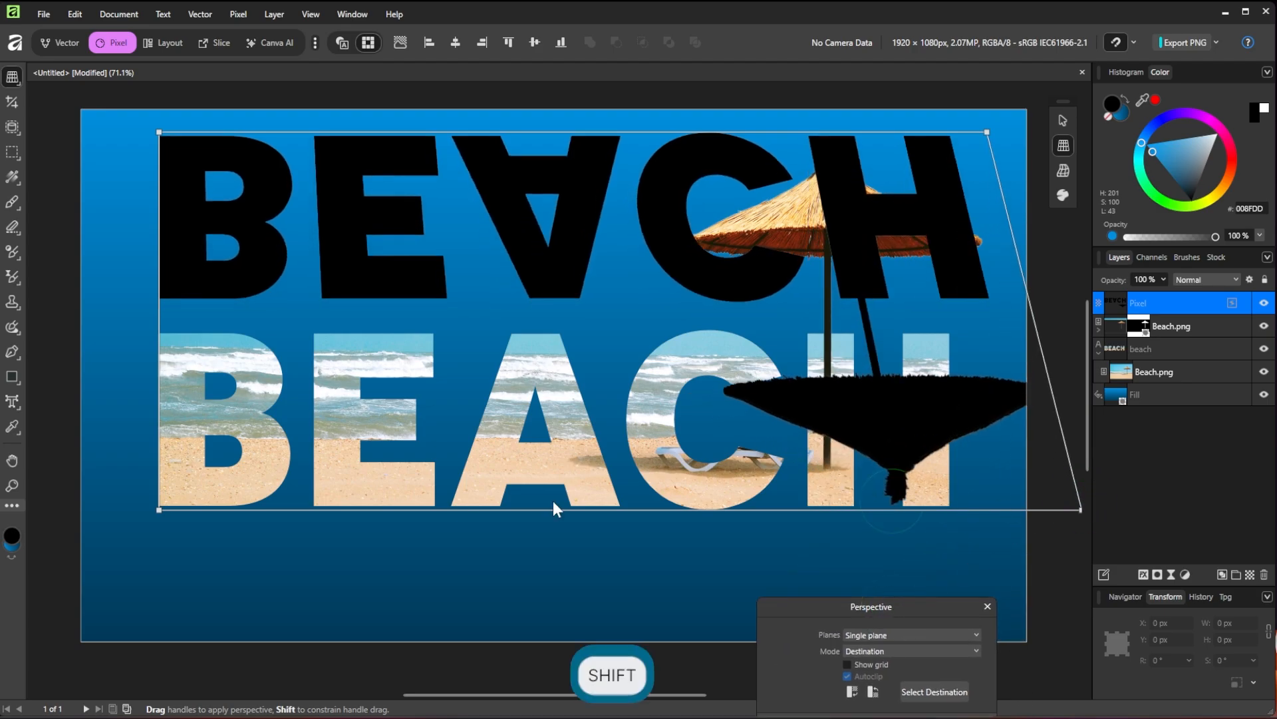
pyautogui.moveTo(158, 509); pyautogui.dragTo(1, 509)
pyautogui.moveTo(1080, 510); pyautogui.dragTo(1276, 506)
pyautogui.scroll(-5, 620, 530)
pyautogui.moveTo(915, 608); pyautogui.dragTo(917, 442)
pyautogui.click(912, 563)
pyautogui.hotkey('ctrl', '0')
pyautogui.moveTo(552, 244); pyautogui.dragTo(551, 436)
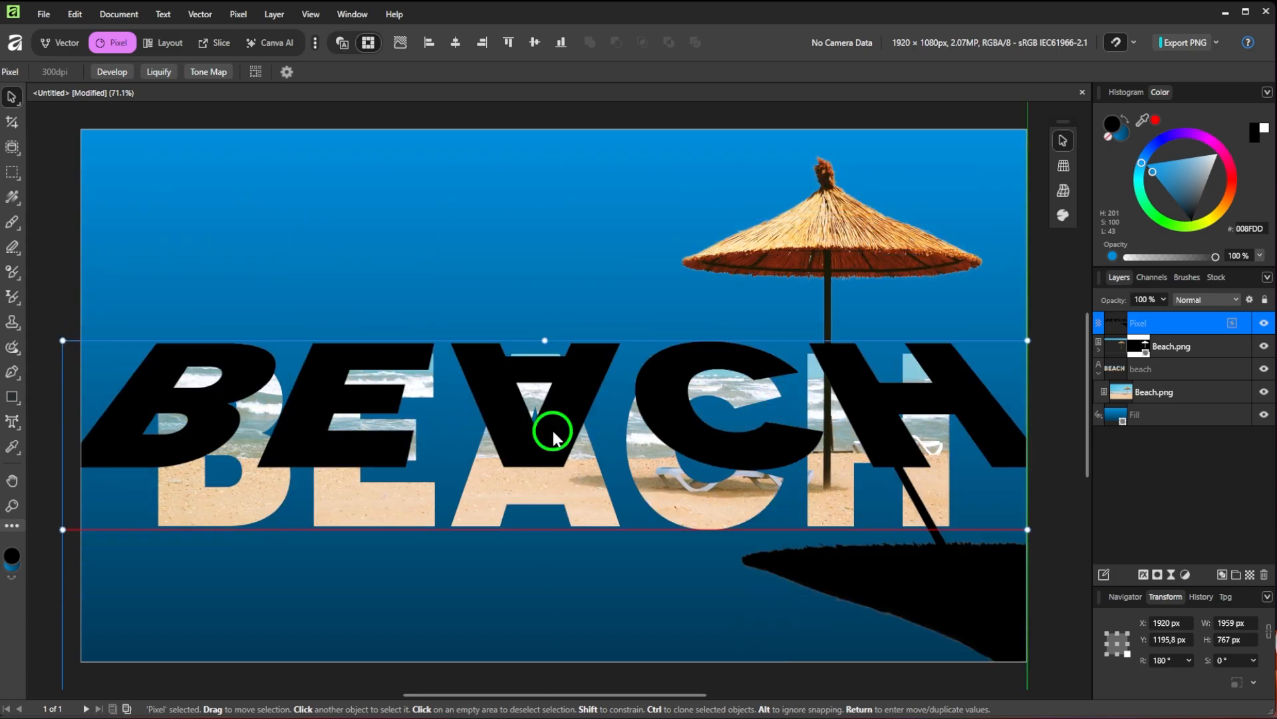
# - Add a Live Field Blur to the black layer with a 20.2 px global radius and a 22% level handle on the A's upper edge
pyautogui.click(1171, 576)
pyautogui.click(1165, 139)
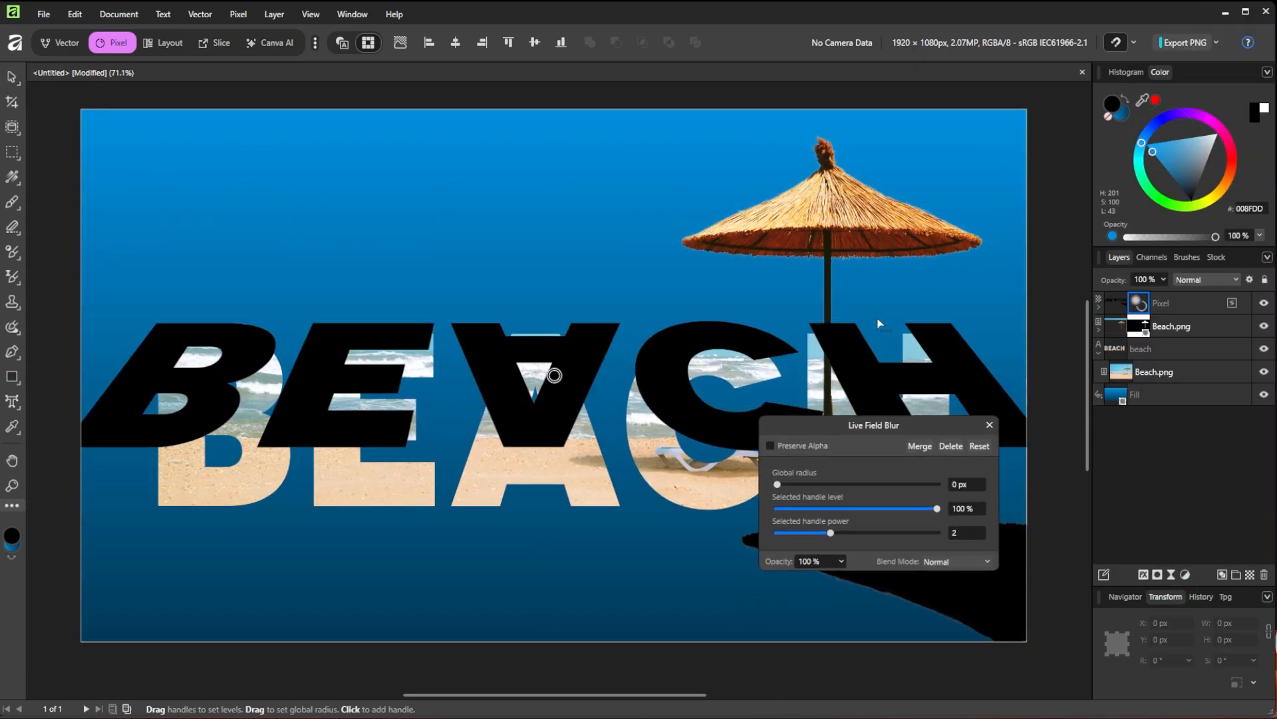
pyautogui.moveTo(785, 488)
pyautogui.mouseDown()
pyautogui.moveTo(872, 488)
pyautogui.moveTo(810, 488)
pyautogui.mouseUp()
pyautogui.click(595, 327)
pyautogui.moveTo(937, 508); pyautogui.dragTo(813, 509)
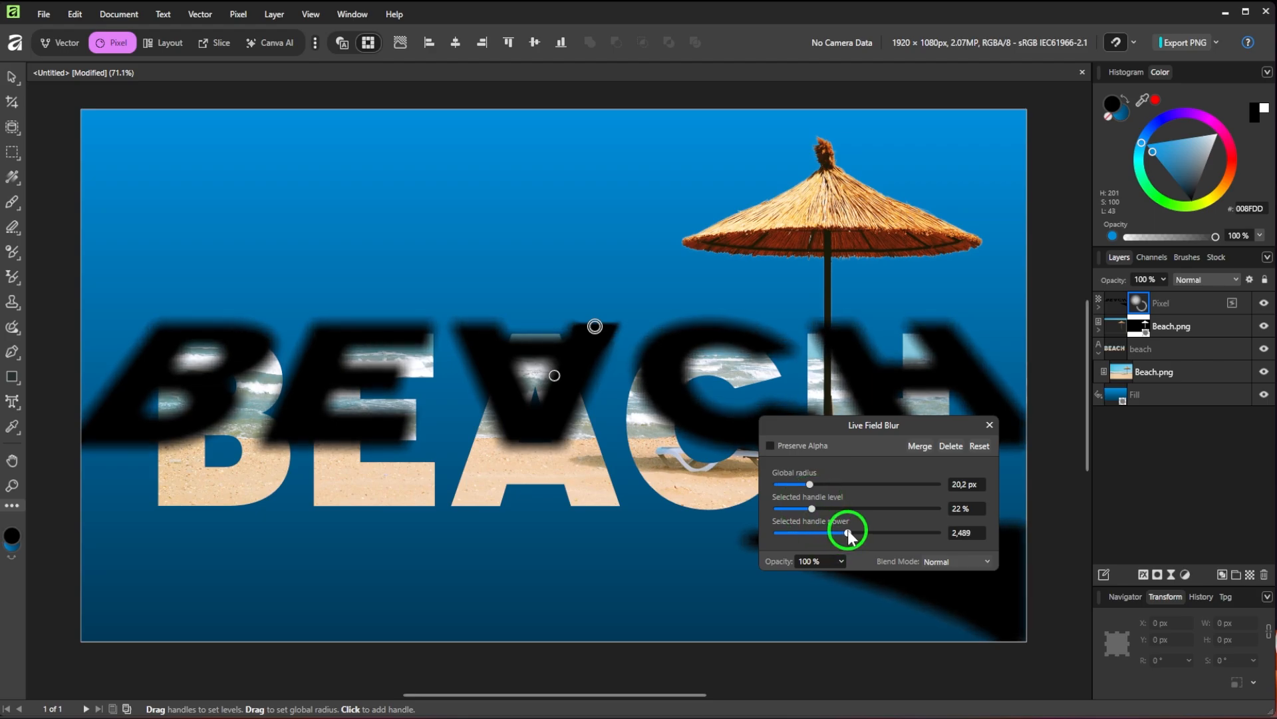
# - Add further low-level field blur handles along the upper edge of the black letters to keep that edge sharper
pyautogui.click(477, 324)
pyautogui.moveTo(898, 509); pyautogui.dragTo(820, 509)
pyautogui.click(368, 323)
pyautogui.click(710, 320)
pyautogui.click(839, 325)
pyautogui.click(206, 324)
pyautogui.click(253, 325)
pyautogui.click(312, 323)
pyautogui.click(538, 340)
# - Place a row of field blur handles below the black letters, from the B to the umbrella, using a 60% handle level
pyautogui.click(556, 384)
pyautogui.moveTo(557, 384); pyautogui.dragTo(557, 514)
pyautogui.click(274, 505)
pyautogui.moveTo(938, 508); pyautogui.dragTo(871, 509)
pyautogui.click(404, 507)
pyautogui.click(117, 503)
pyautogui.moveTo(901, 426); pyautogui.dragTo(431, 417)
pyautogui.click(755, 515)
pyautogui.moveTo(360, 499); pyautogui.dragTo(404, 498)
pyautogui.click(985, 512)
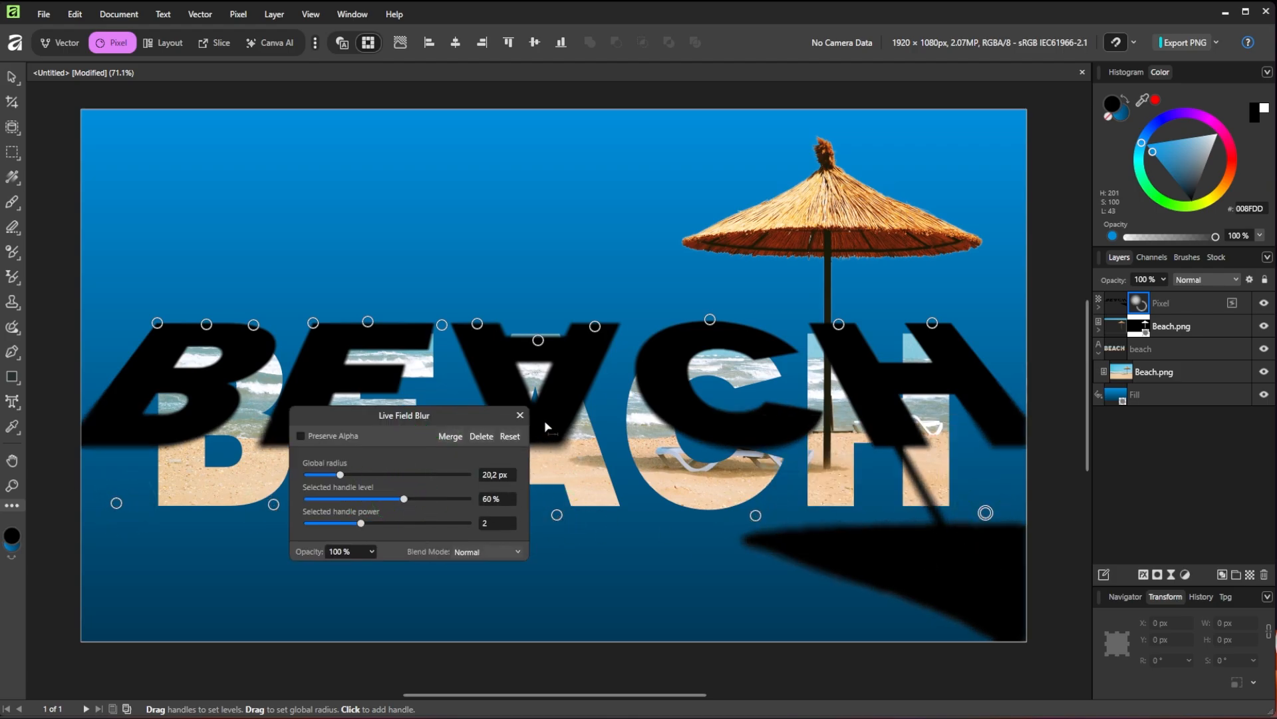
# - Stretch the blurred shadow layer to about 1204 px high and position it directly beneath the photo lettering
pyautogui.press('v')
pyautogui.moveTo(580, 387); pyautogui.dragTo(592, 345)
pyautogui.scroll(-1, 564, 624)
pyautogui.hotkey('ctrl', 'z')
pyautogui.scroll(-2, 567, 619)
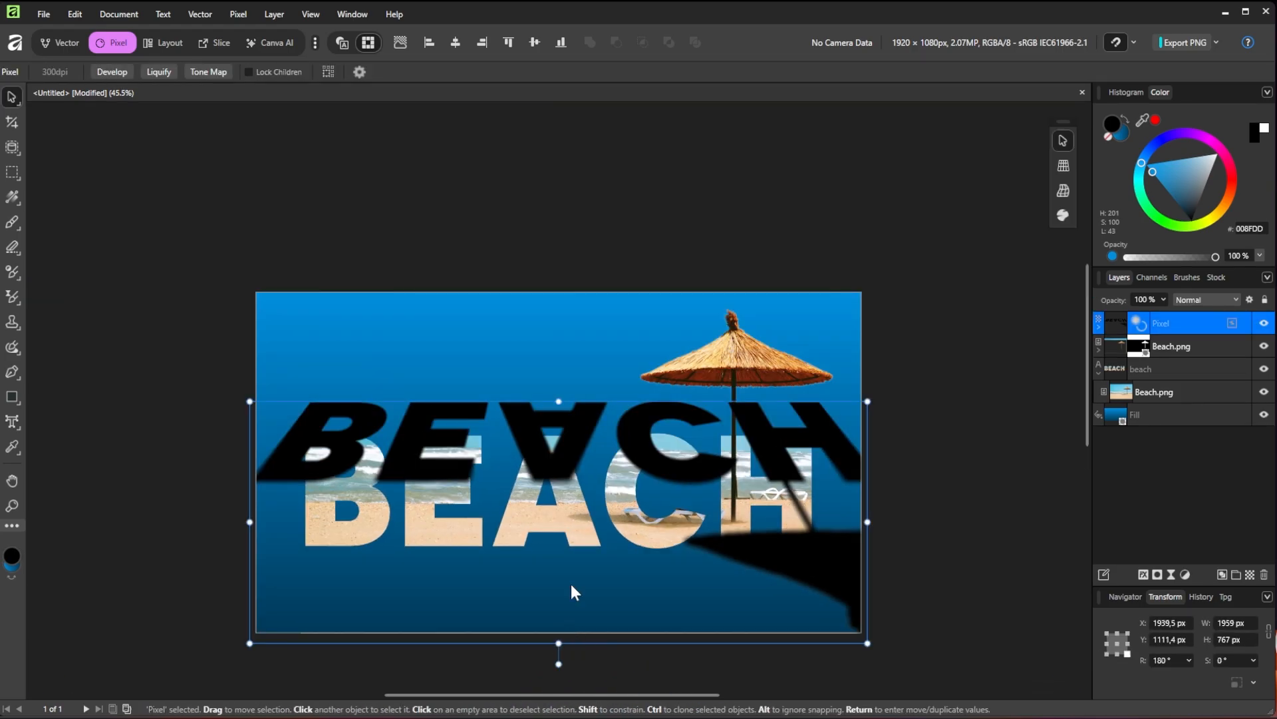
pyautogui.scroll(-3, 576, 592)
pyautogui.moveTo(558, 464); pyautogui.dragTo(558, 601)
pyautogui.moveTo(572, 369); pyautogui.dragTo(567, 426)
# - Reorder the shadow layer so it sits behind the beach text, directly above the Fill layer
pyautogui.moveTo(1191, 326); pyautogui.dragTo(1183, 422)
pyautogui.hotkey('ctrl', 'z')
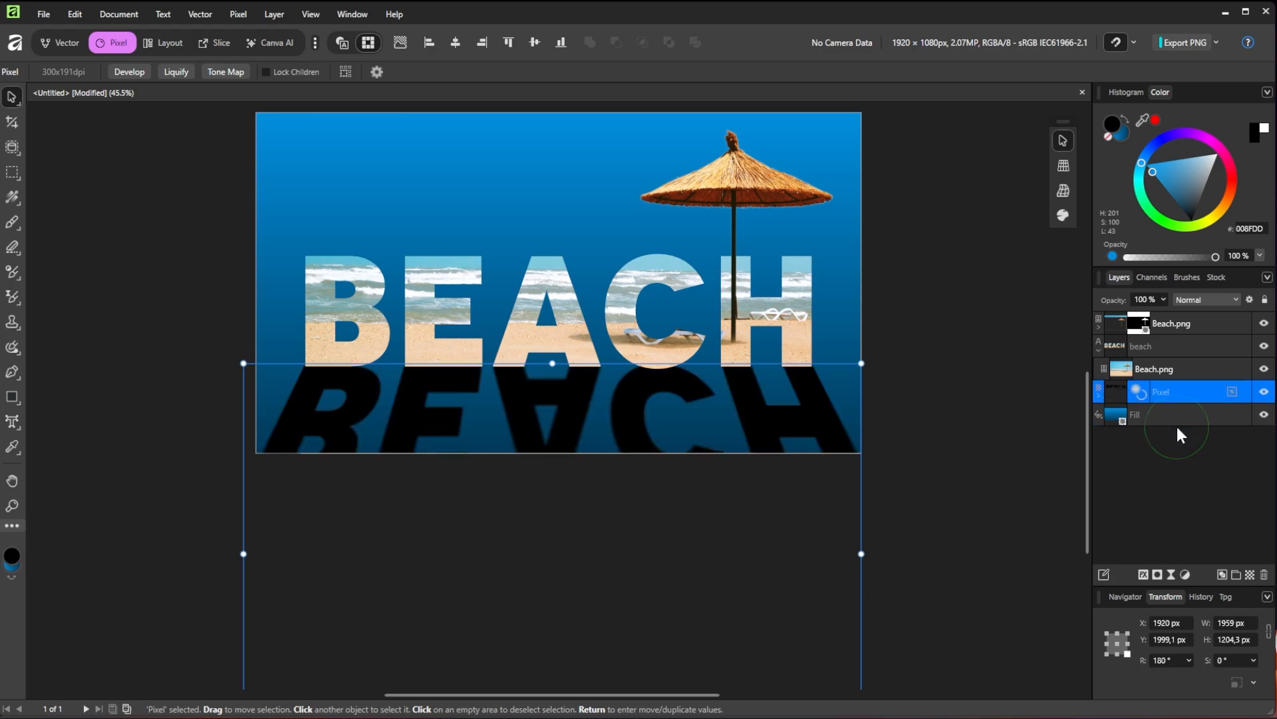
pyautogui.hotkey('ctrl', '0')
# - Set the shadow layer's blend mode to Multiply and its opacity to 25%, and deselect it
pyautogui.click(1199, 297)
pyautogui.click(1196, 365)
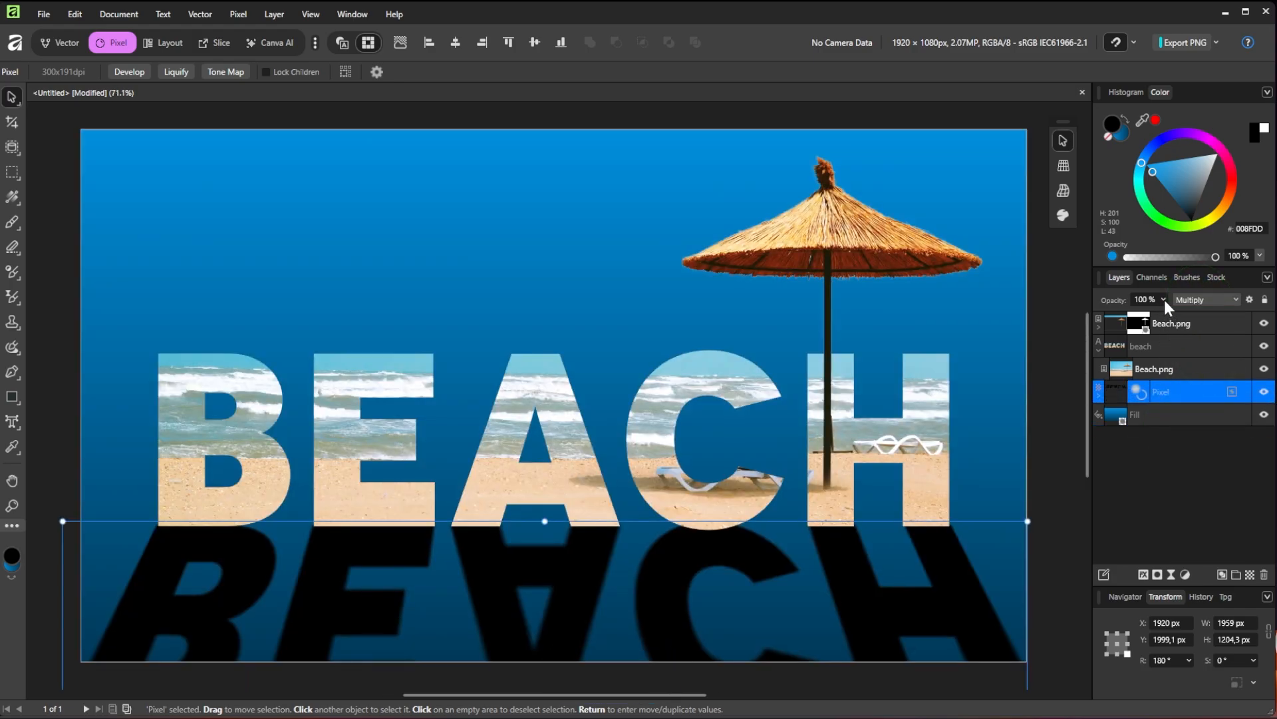
pyautogui.moveTo(1143, 326); pyautogui.dragTo(1091, 334)
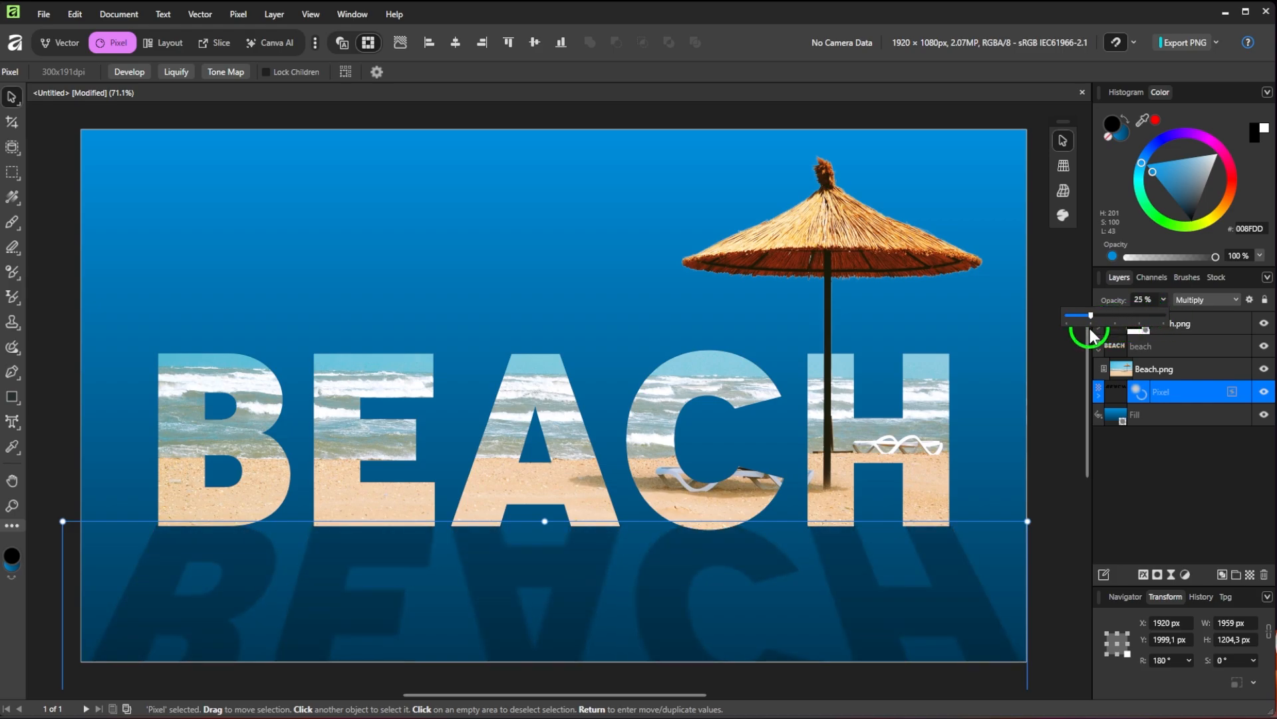
pyautogui.click(1007, 333)
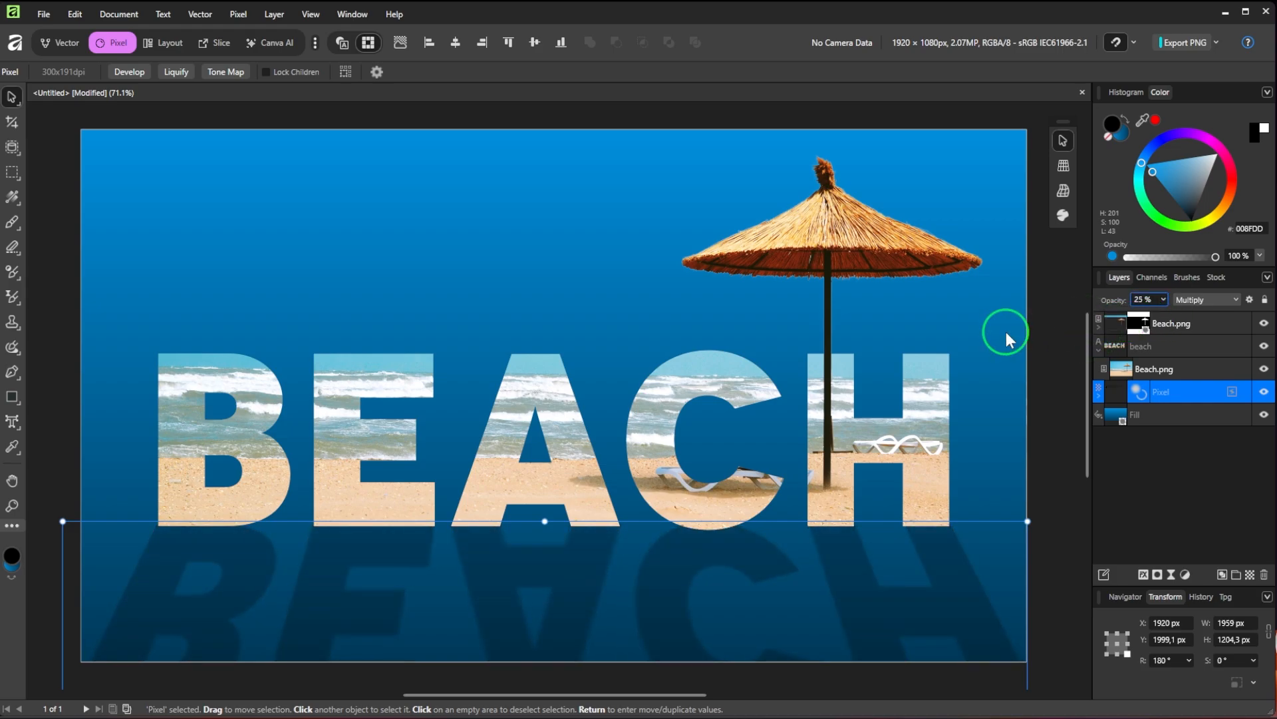
pyautogui.click(1006, 334)
pyautogui.click(1045, 330)
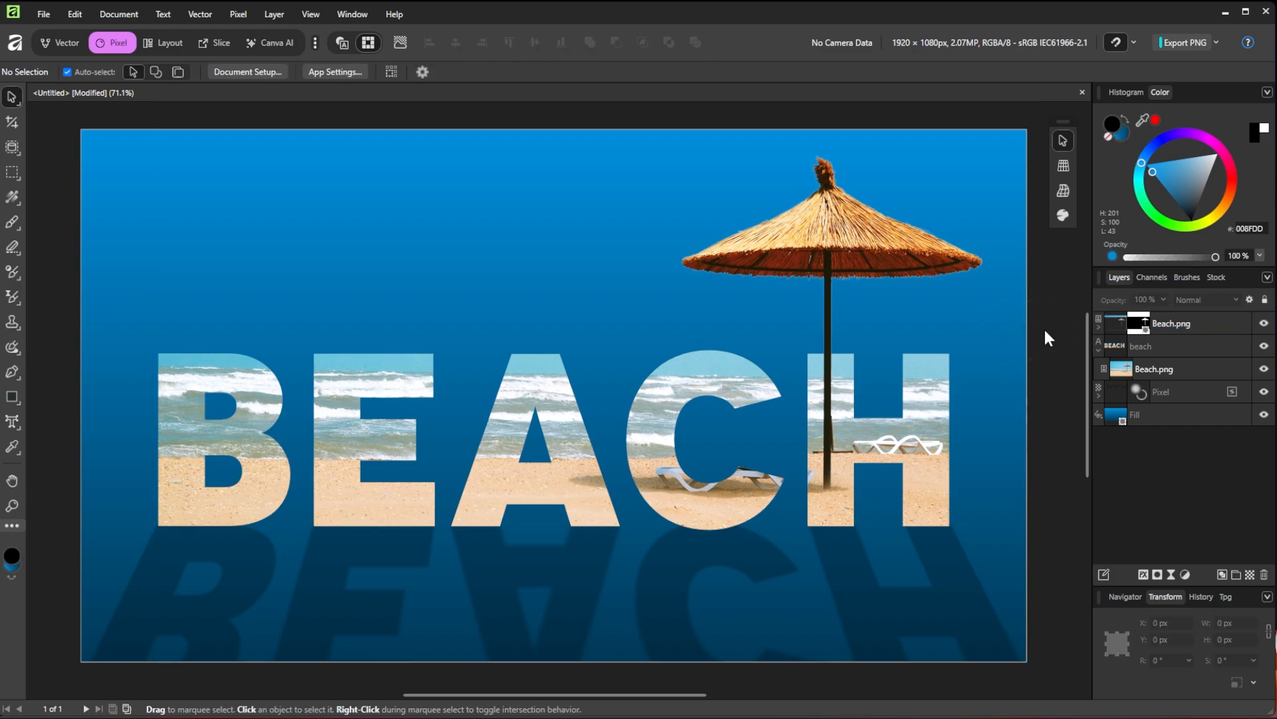